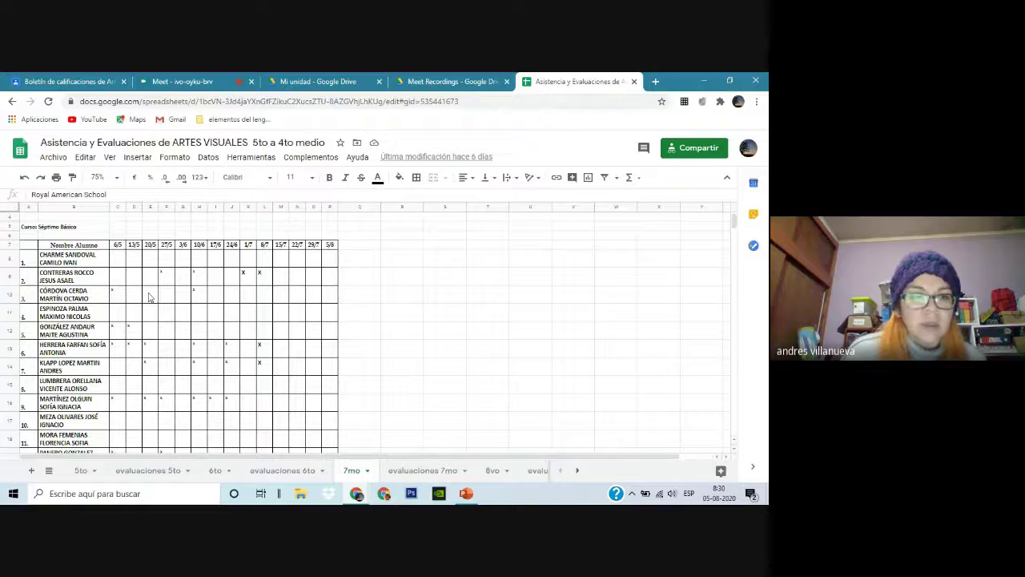
Review the Séptimo Básico attendance list on the 7mo sheet, comparing each student's marks across the class dates.
scroll(183, 356, down, 5)
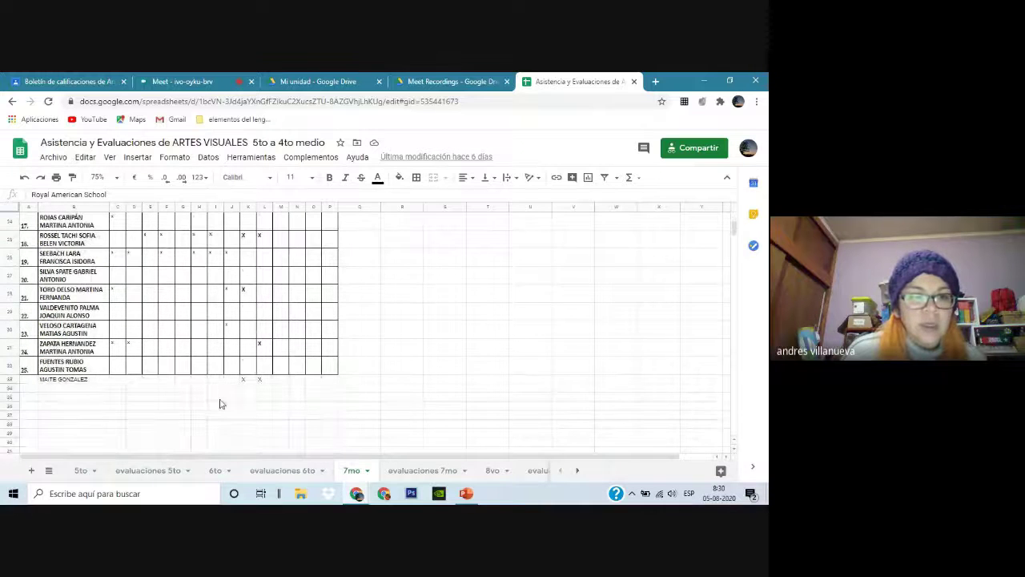
scroll(234, 424, up, 1)
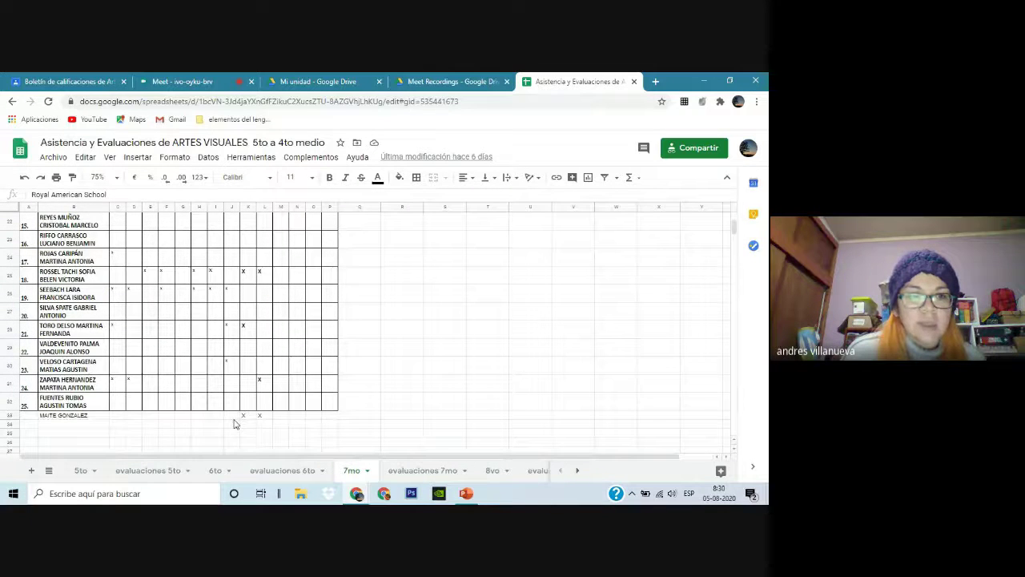
scroll(235, 424, up, 5)
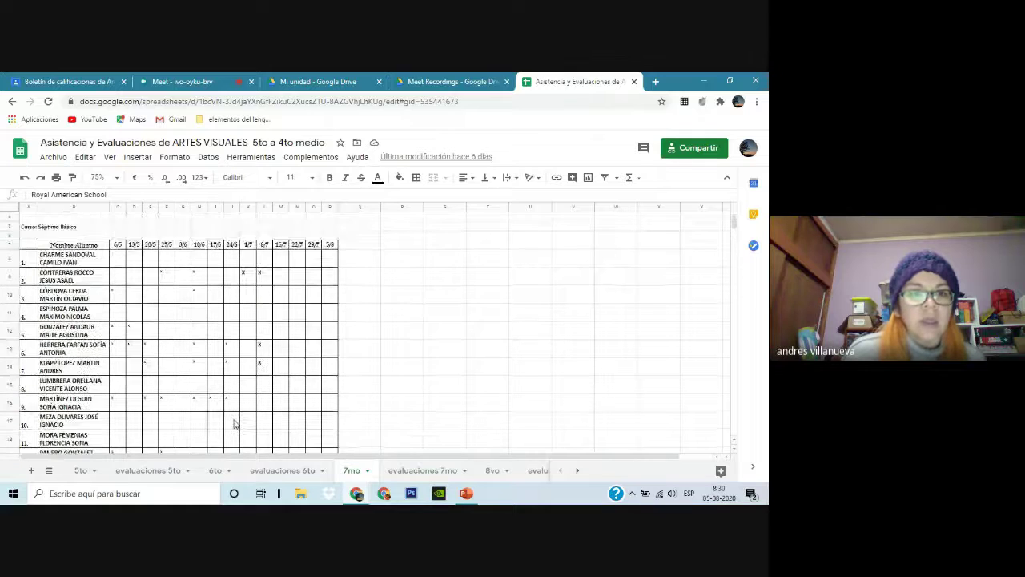
scroll(235, 424, up, 2)
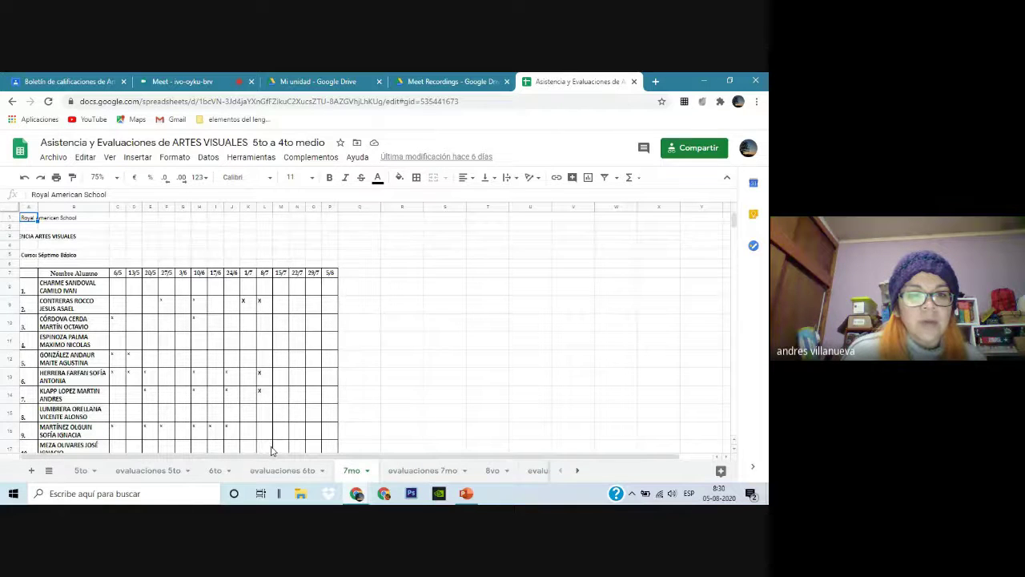
scroll(271, 450, down, 6)
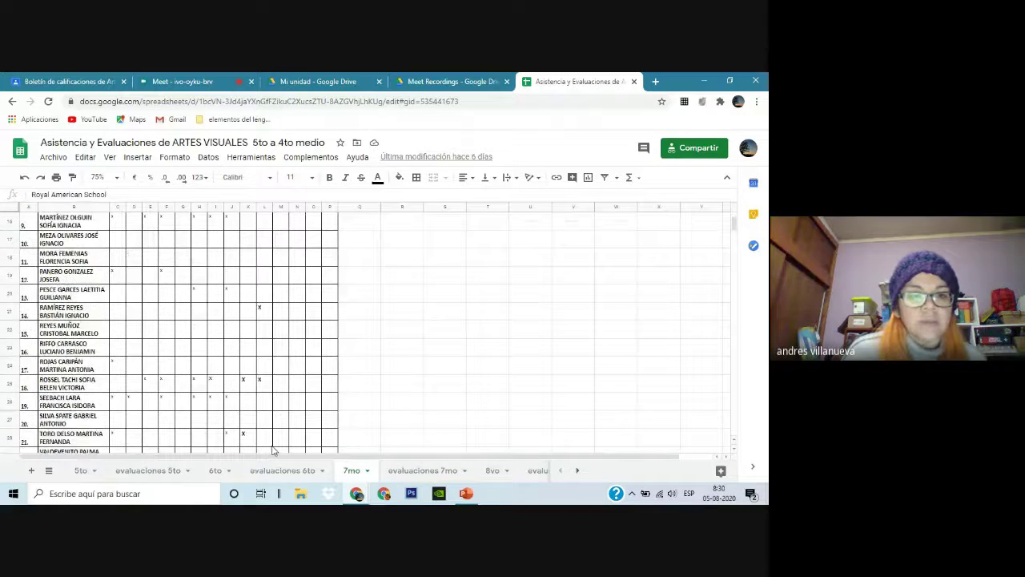
scroll(271, 450, down, 4)
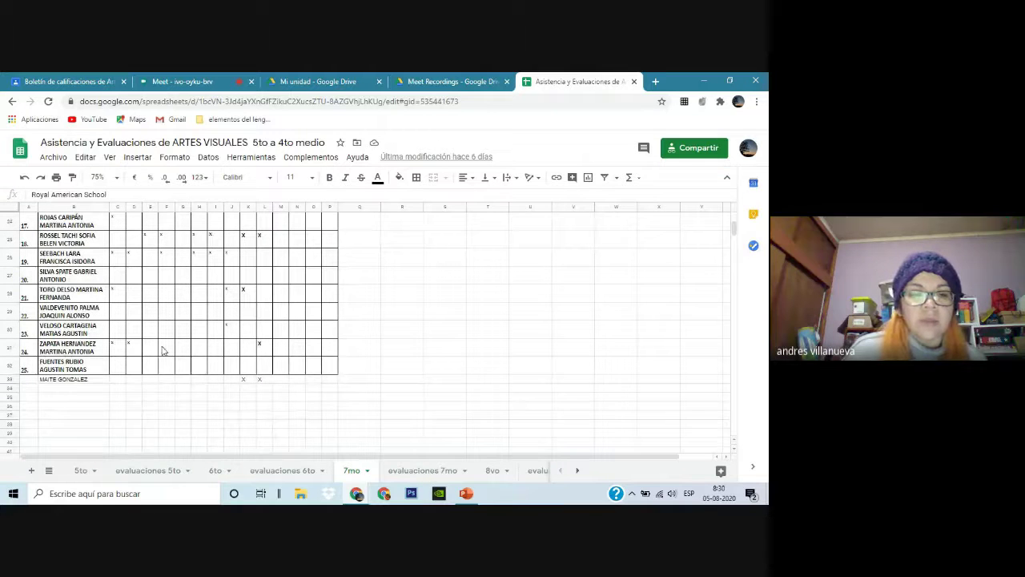
scroll(306, 415, up, 3)
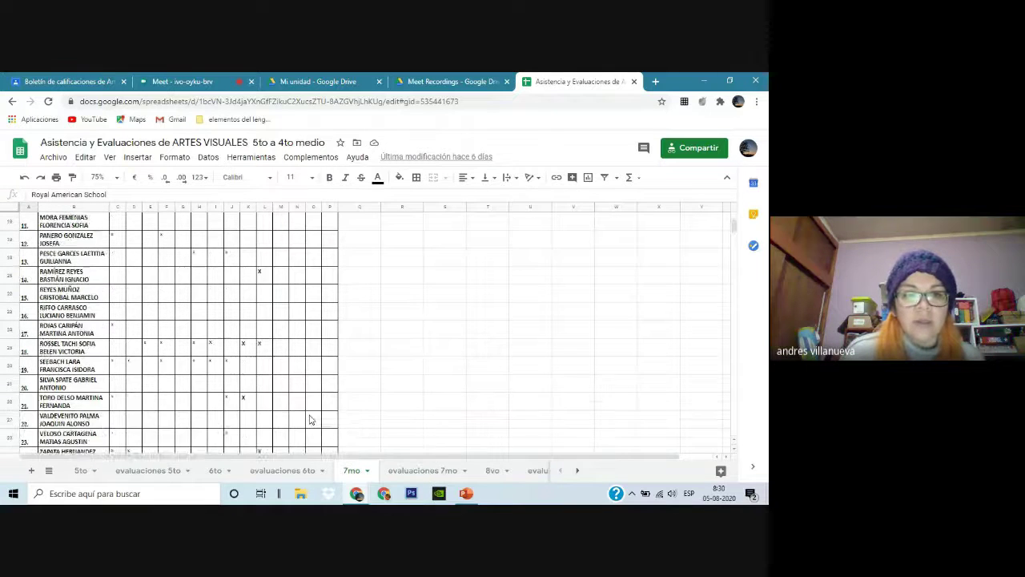
scroll(310, 419, up, 1)
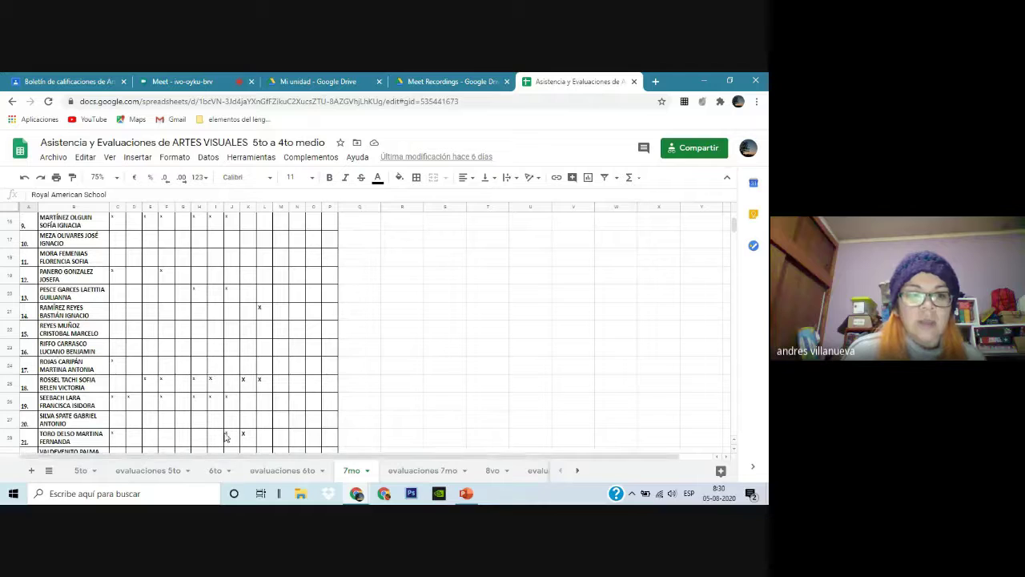
scroll(258, 424, up, 3)
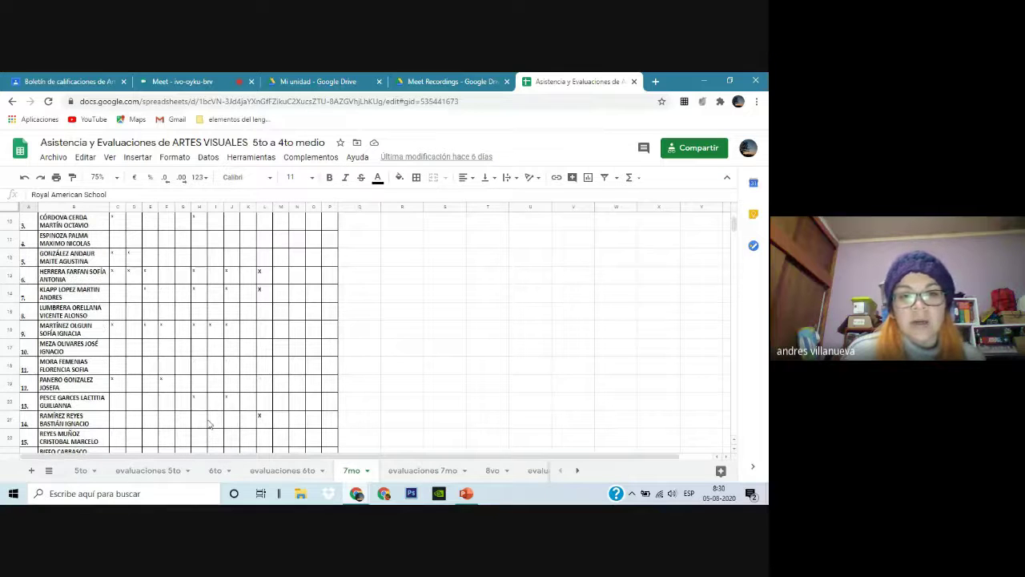
scroll(272, 404, up, 5)
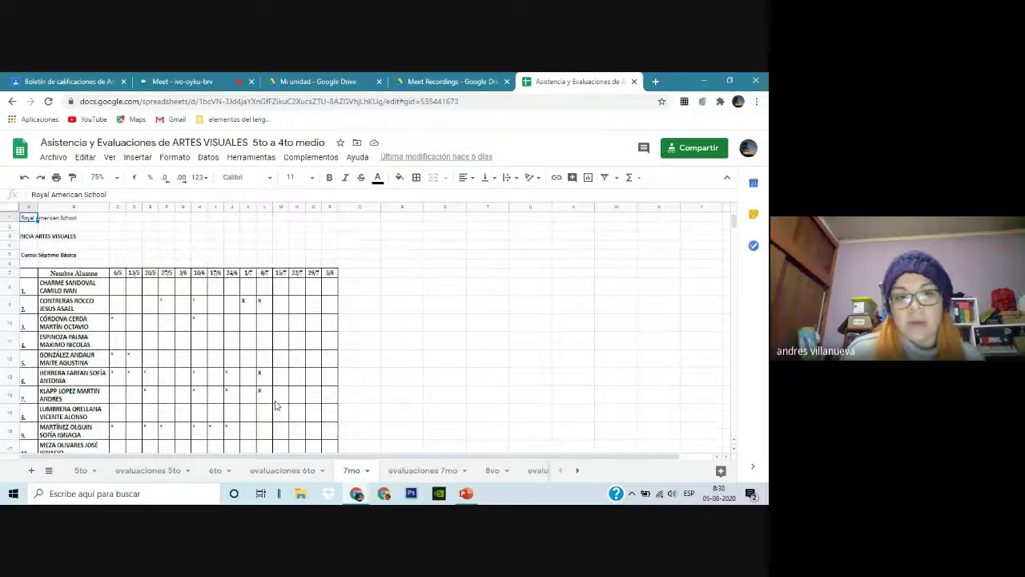
scroll(157, 425, down, 3)
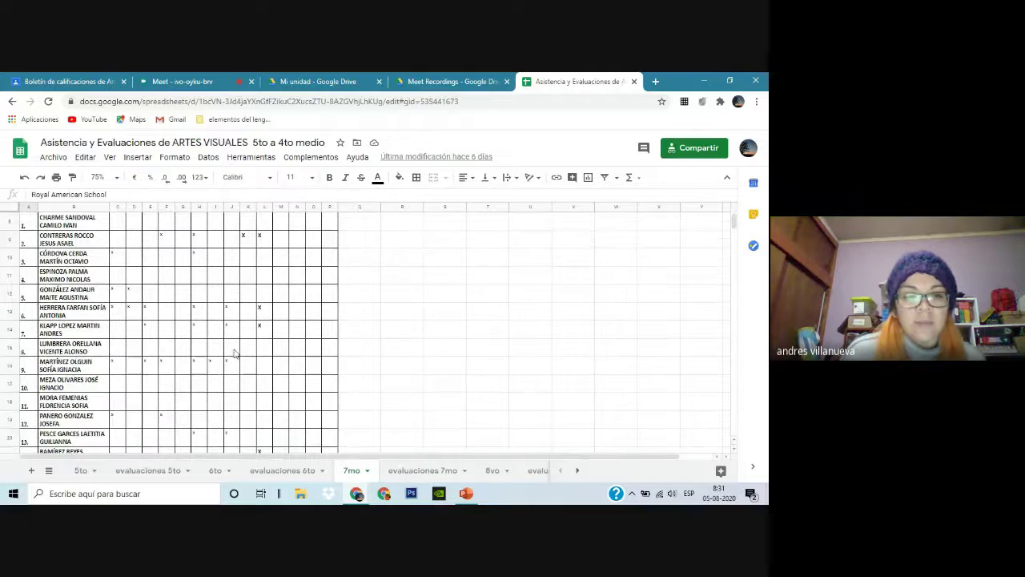
scroll(332, 419, down, 5)
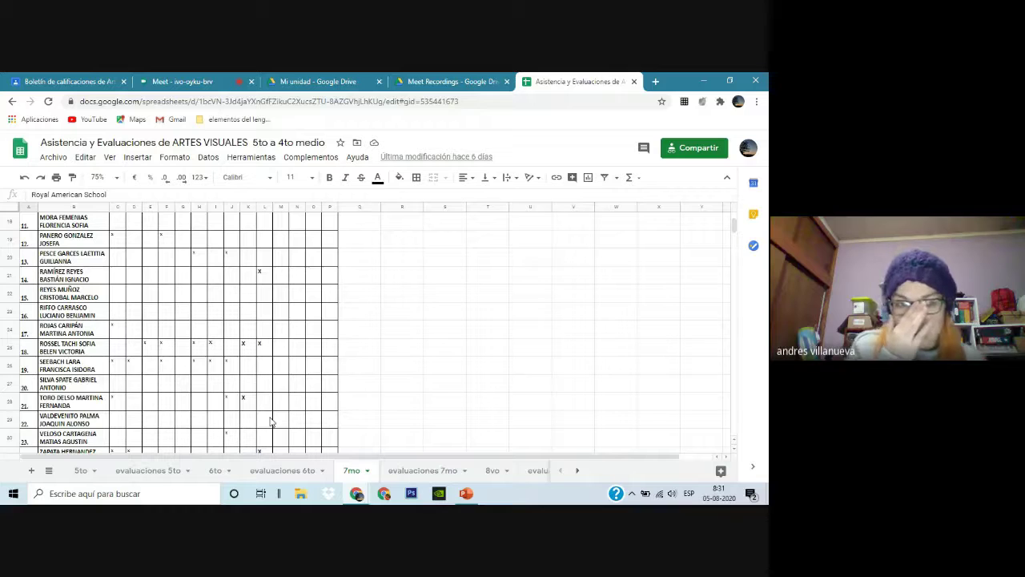
Admit the waiting participant to the arte7mo Google Meet call and return to the attendance spreadsheet.
click(182, 83)
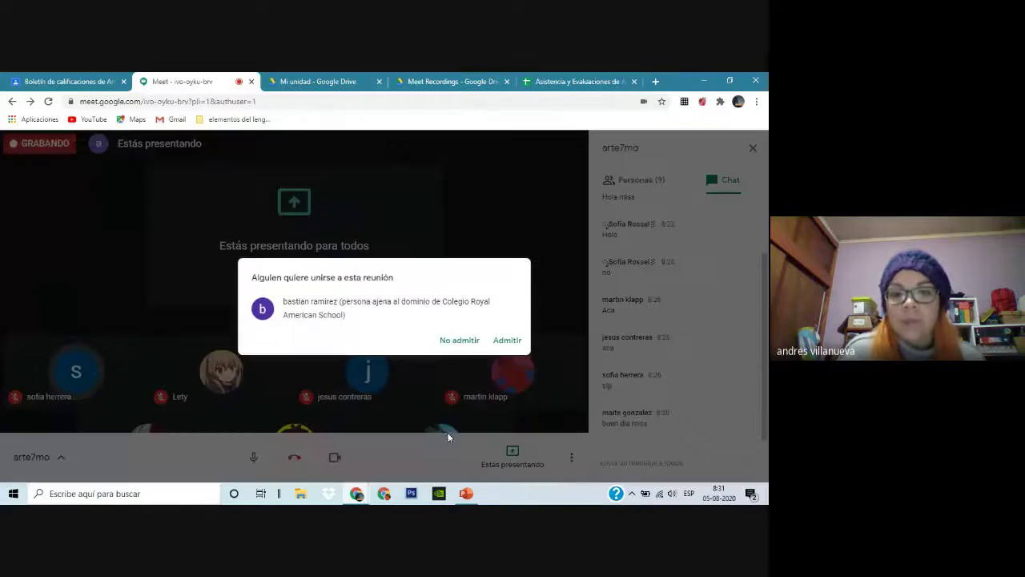
click(508, 340)
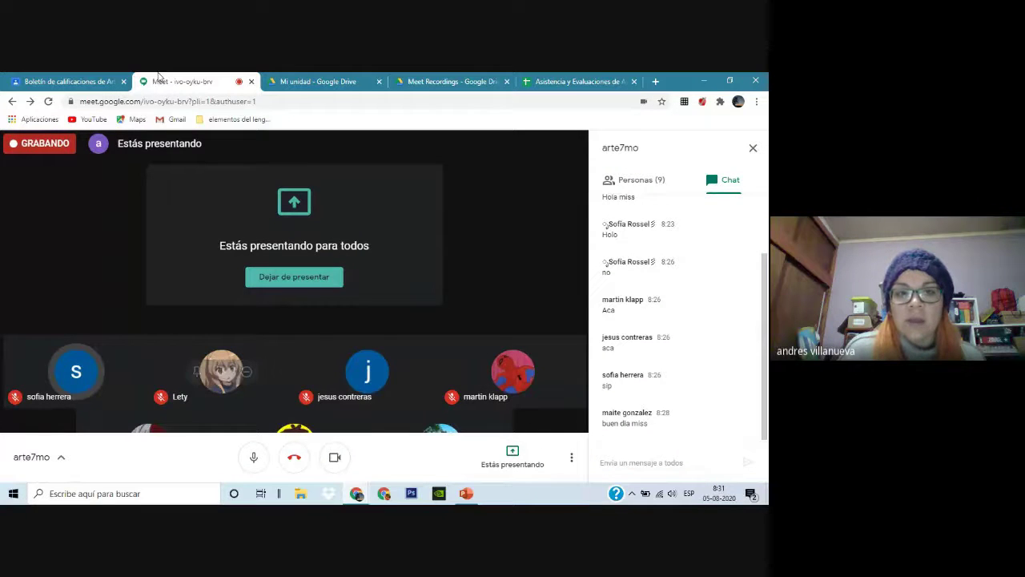
click(579, 80)
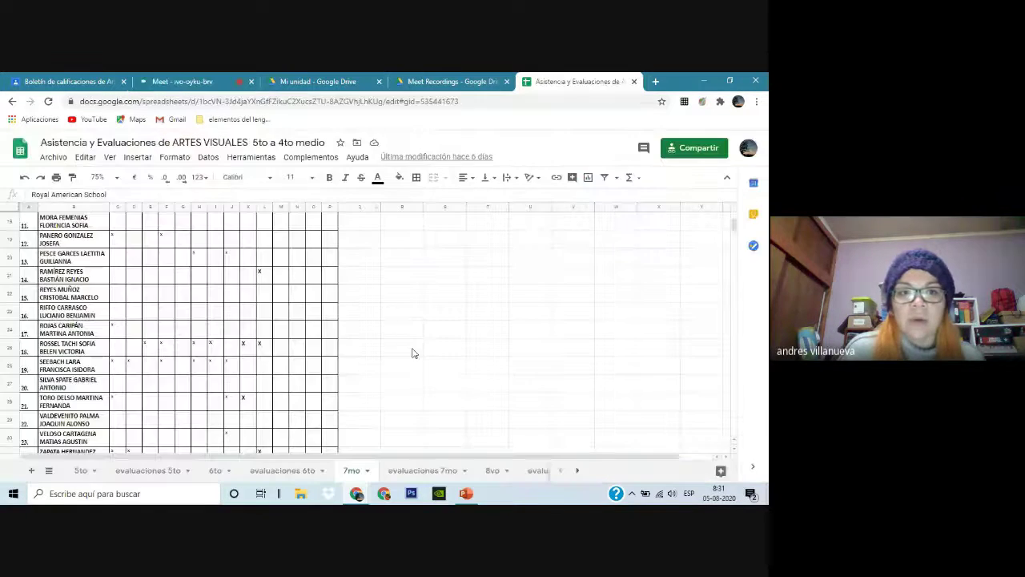
Examine the 7mo attendance table again, from the date headers down to the extra student row below the numbered list.
scroll(371, 352, up, 5)
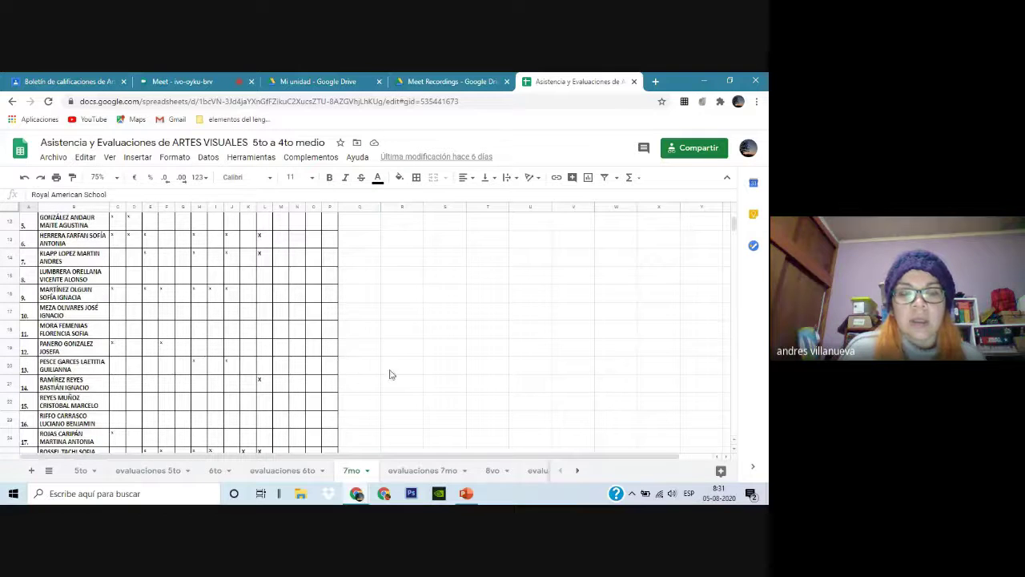
scroll(331, 373, down, 1)
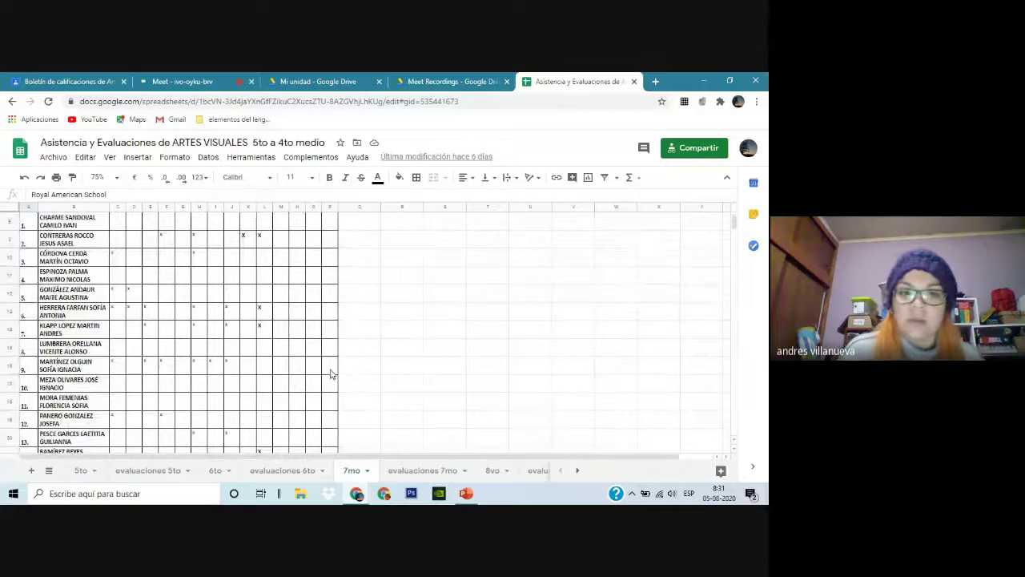
scroll(331, 373, down, 4)
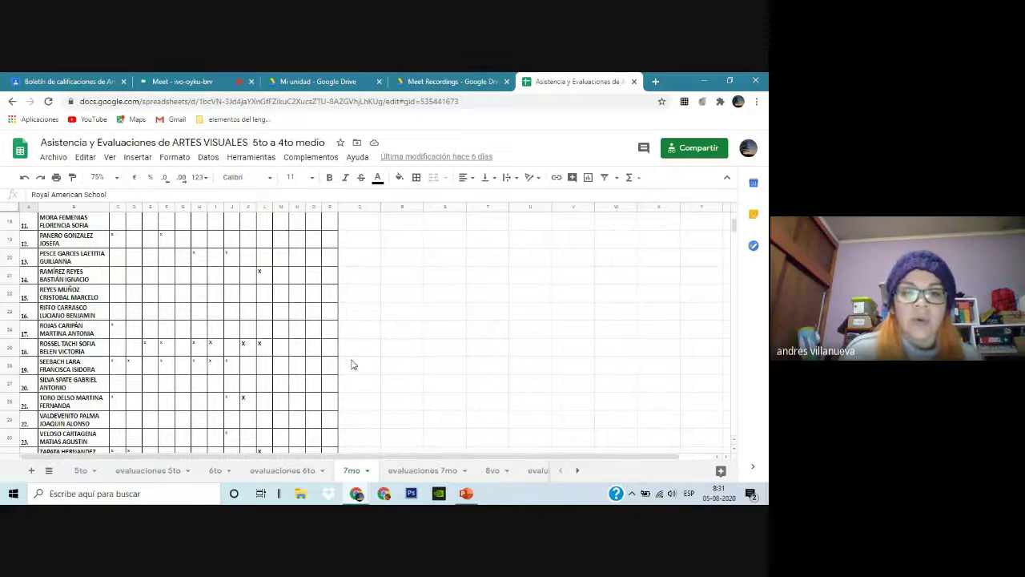
scroll(352, 364, up, 5)
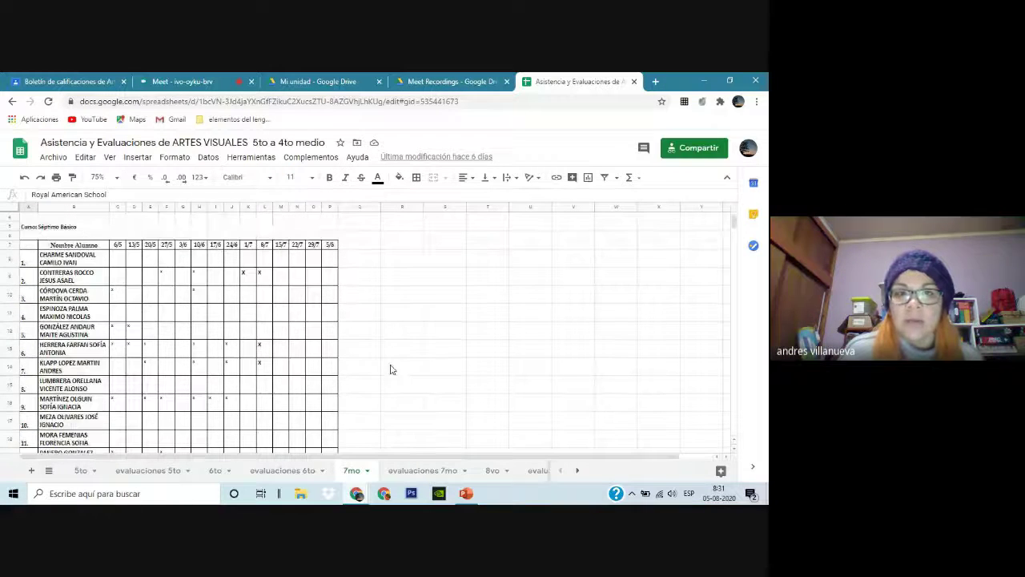
scroll(346, 352, down, 1)
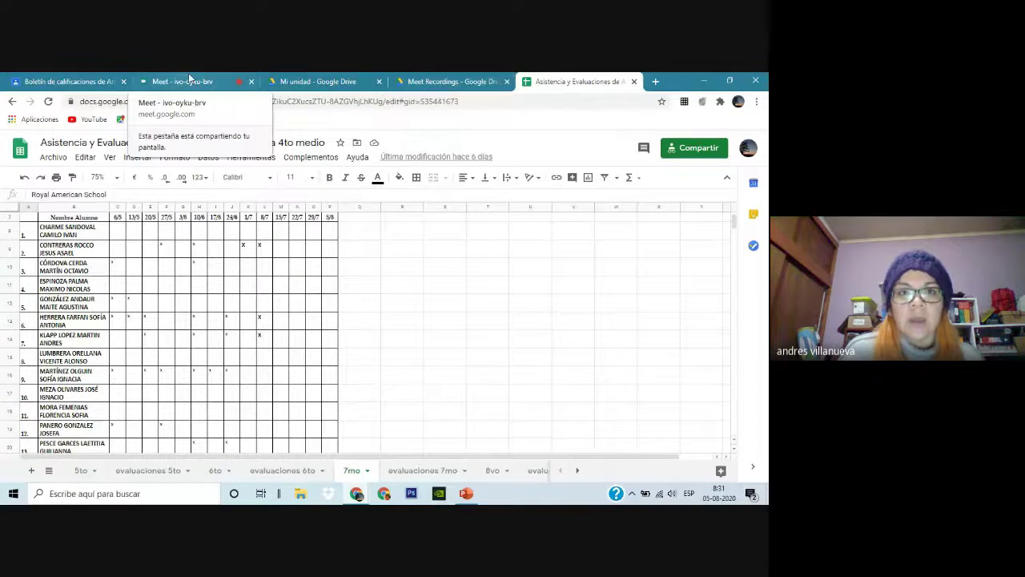
scroll(271, 393, down, 3)
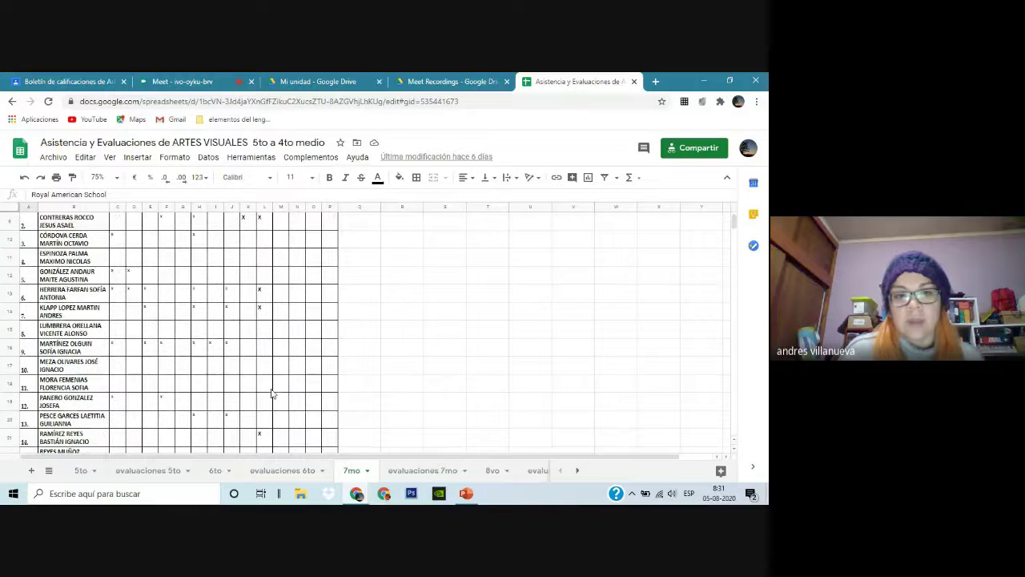
scroll(272, 393, down, 2)
scroll(395, 397, down, 1)
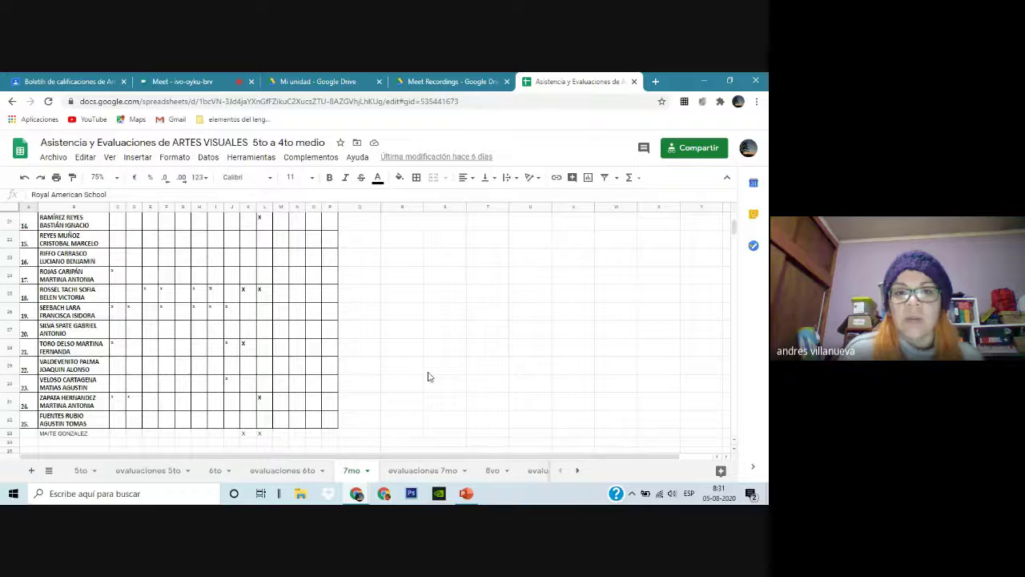
scroll(427, 376, up, 5)
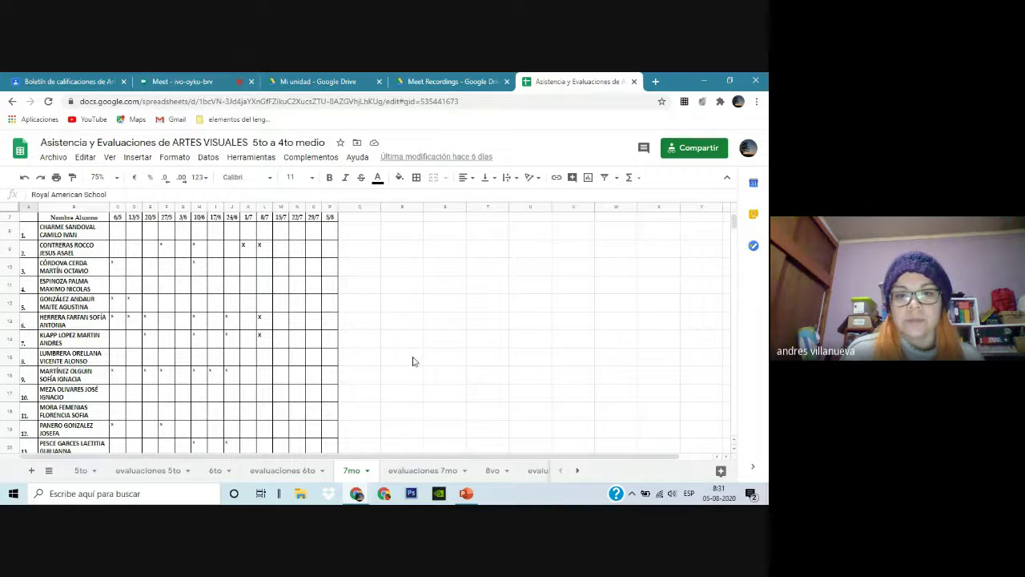
scroll(413, 361, up, 3)
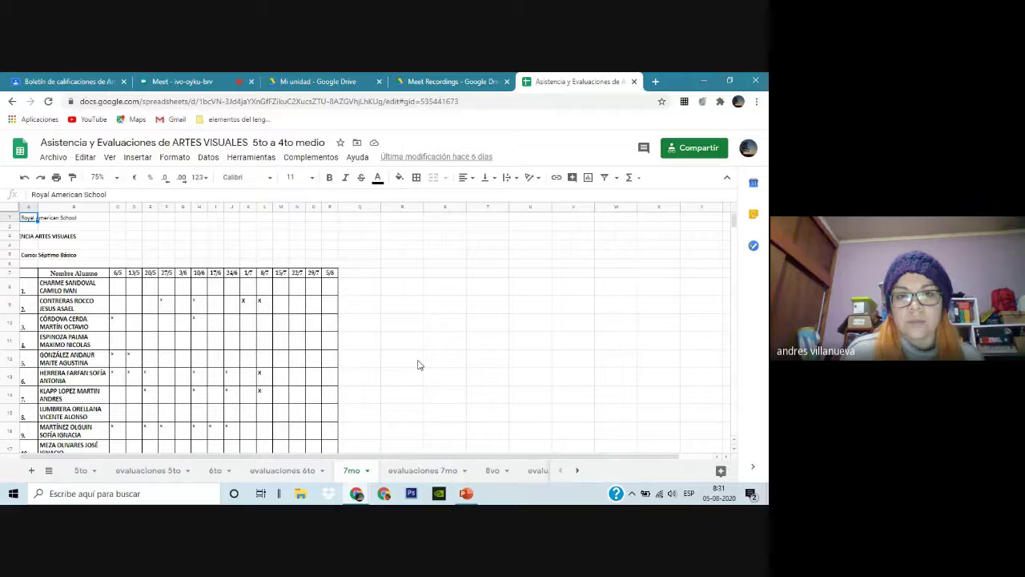
scroll(417, 366, down, 3)
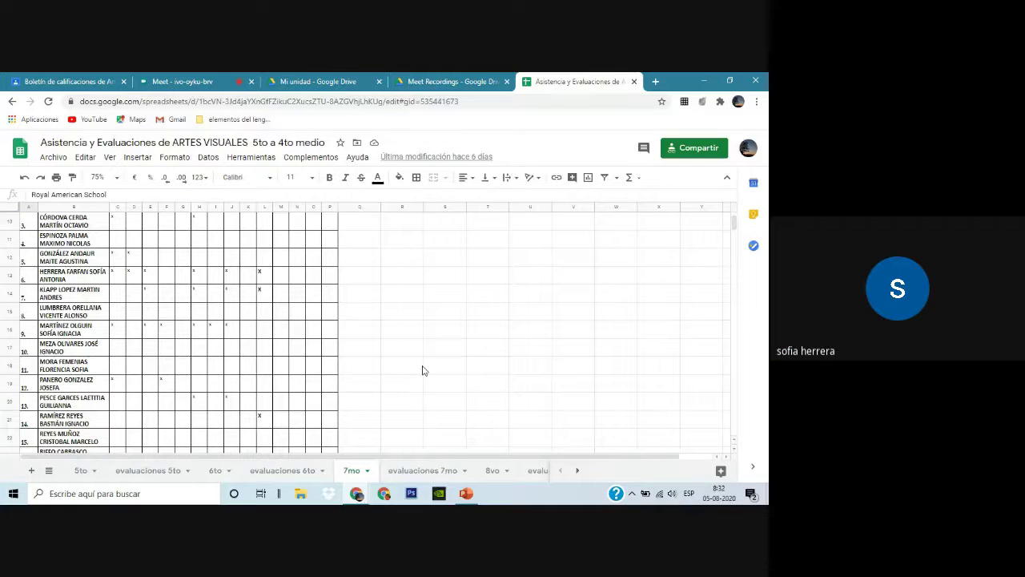
scroll(424, 370, down, 3)
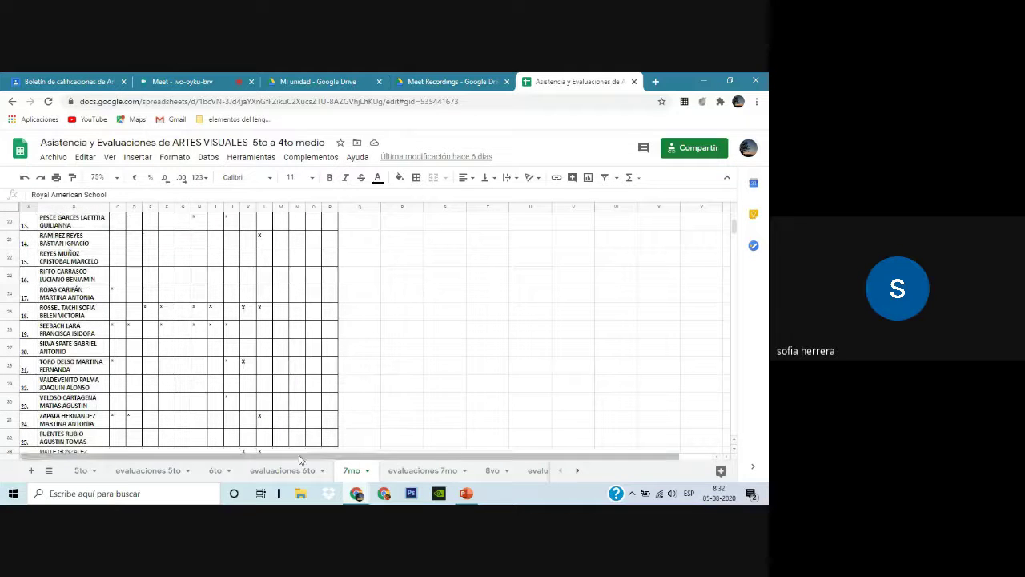
scroll(330, 397, up, 5)
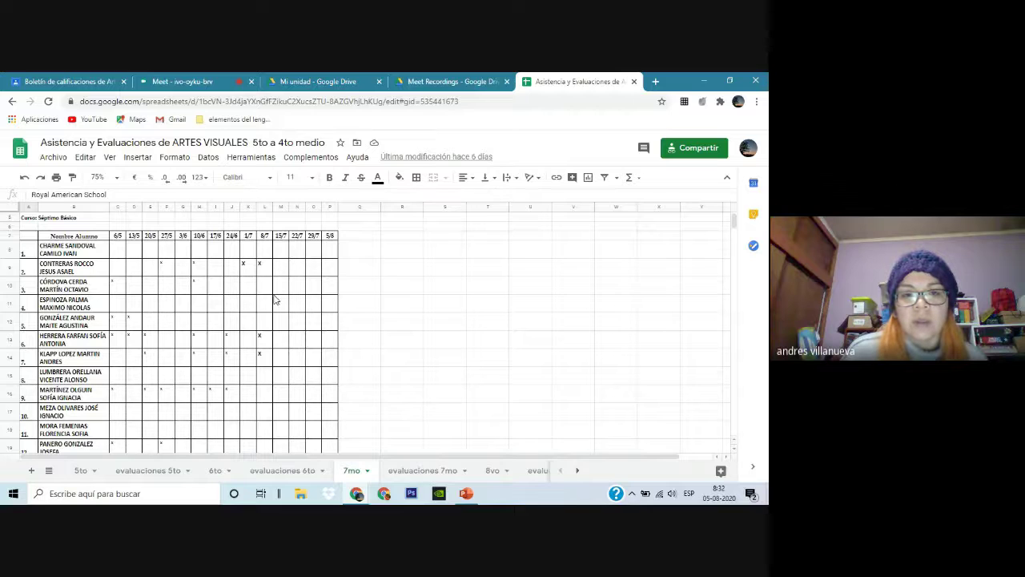
scroll(274, 299, down, 8)
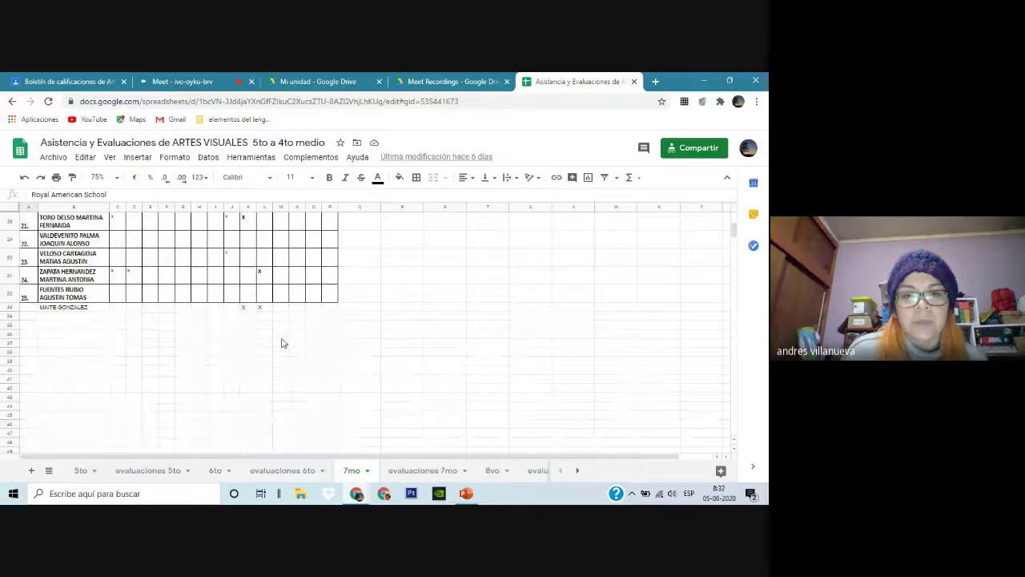
scroll(282, 343, up, 9)
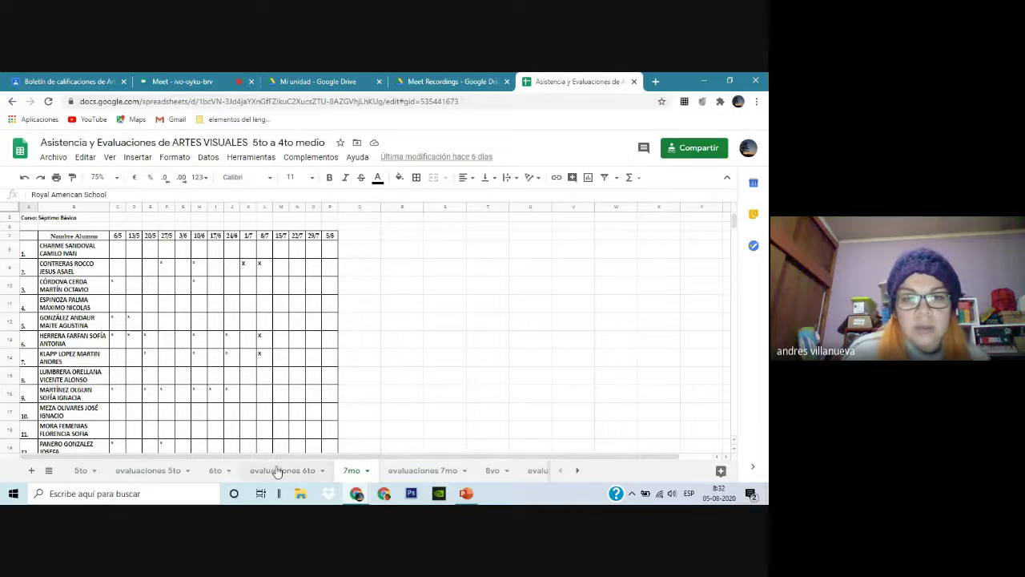
scroll(290, 398, down, 5)
scroll(276, 410, down, 5)
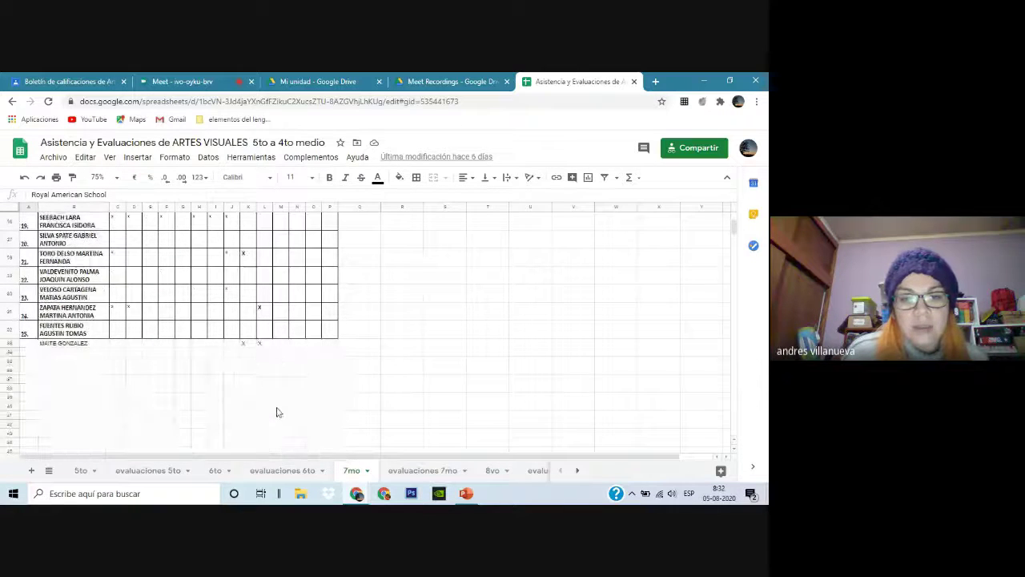
scroll(277, 394, up, 10)
scroll(280, 398, down, 5)
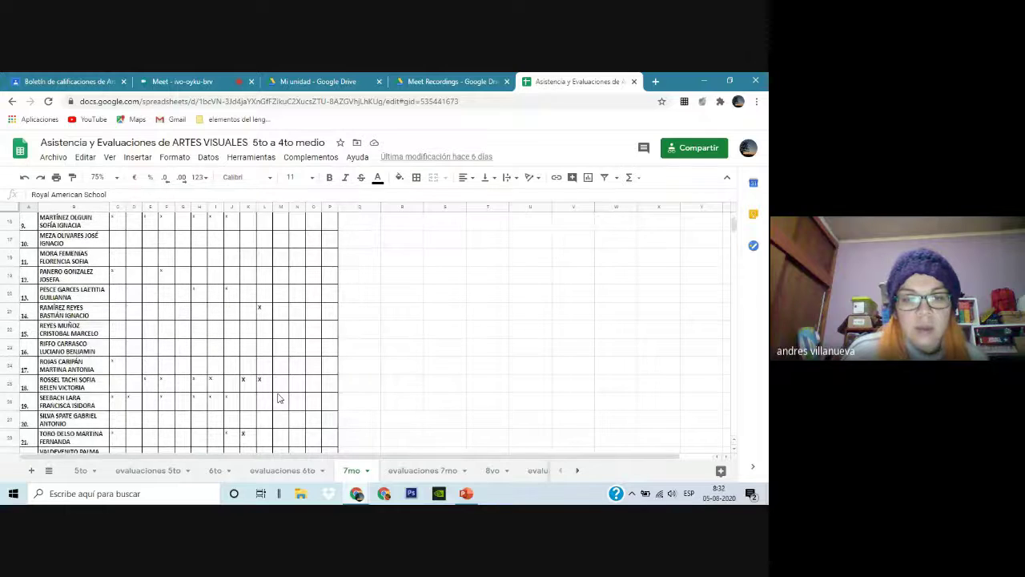
scroll(279, 398, down, 4)
scroll(294, 331, up, 7)
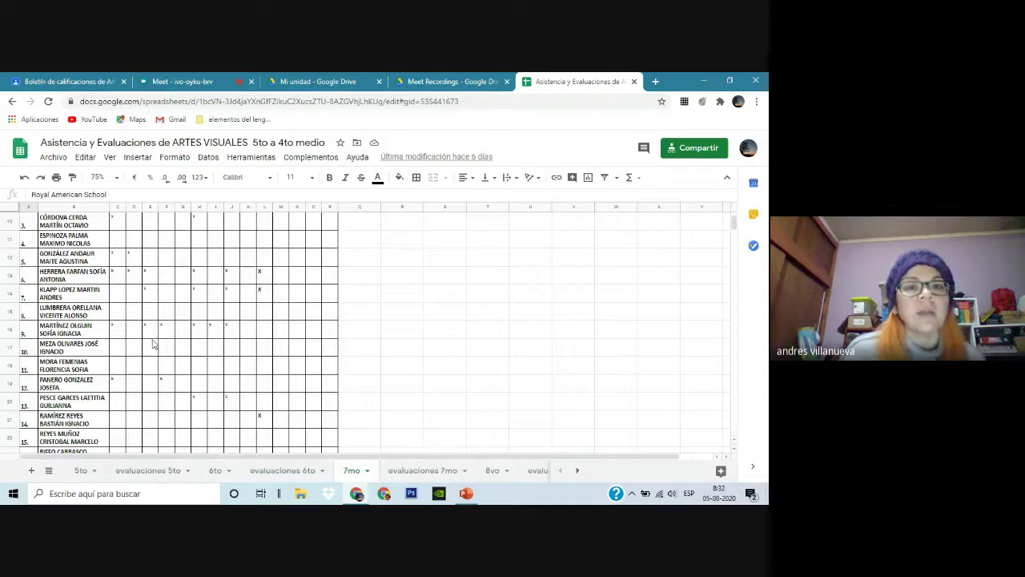
scroll(302, 352, down, 7)
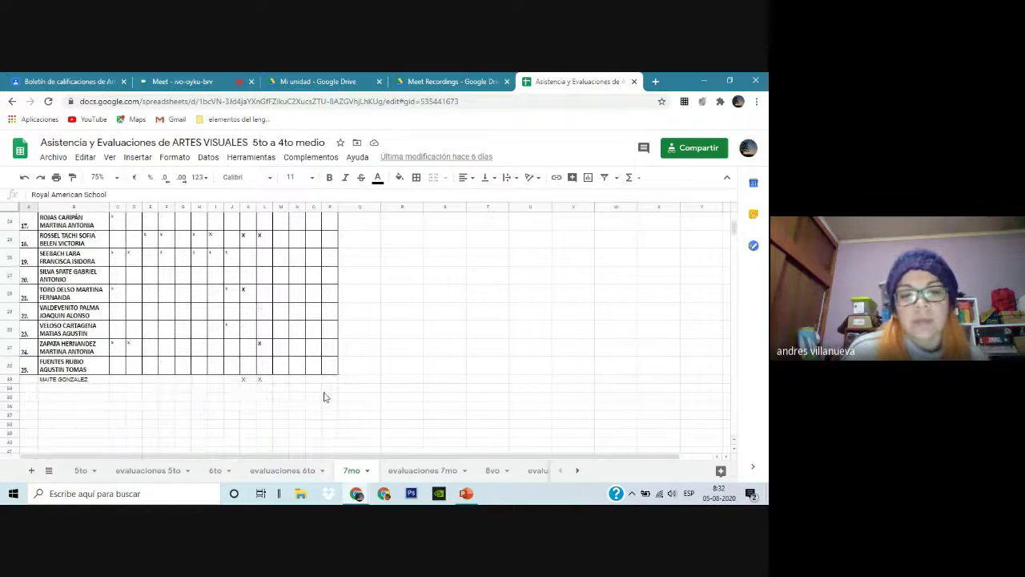
scroll(265, 404, up, 8)
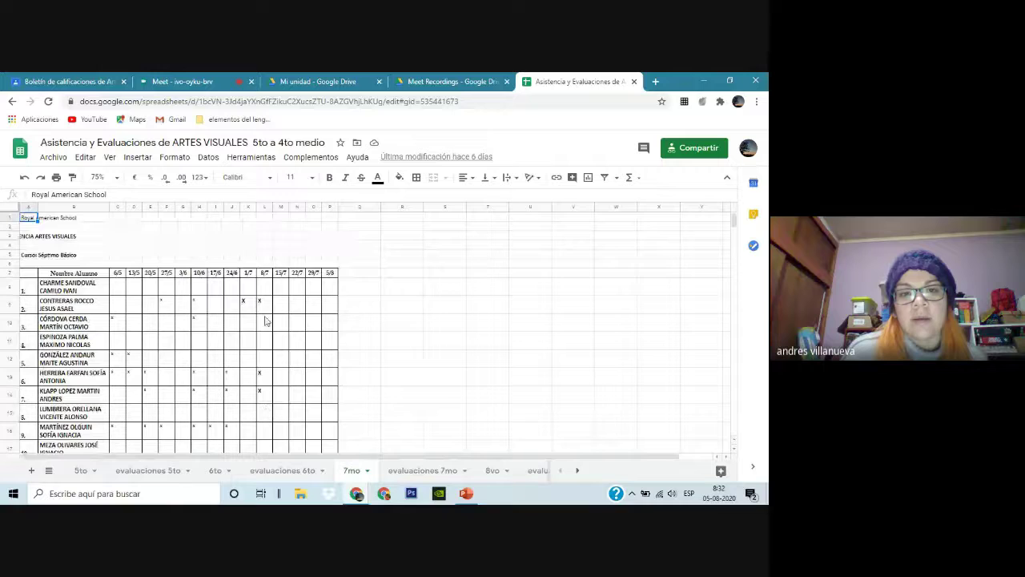
scroll(178, 374, down, 7)
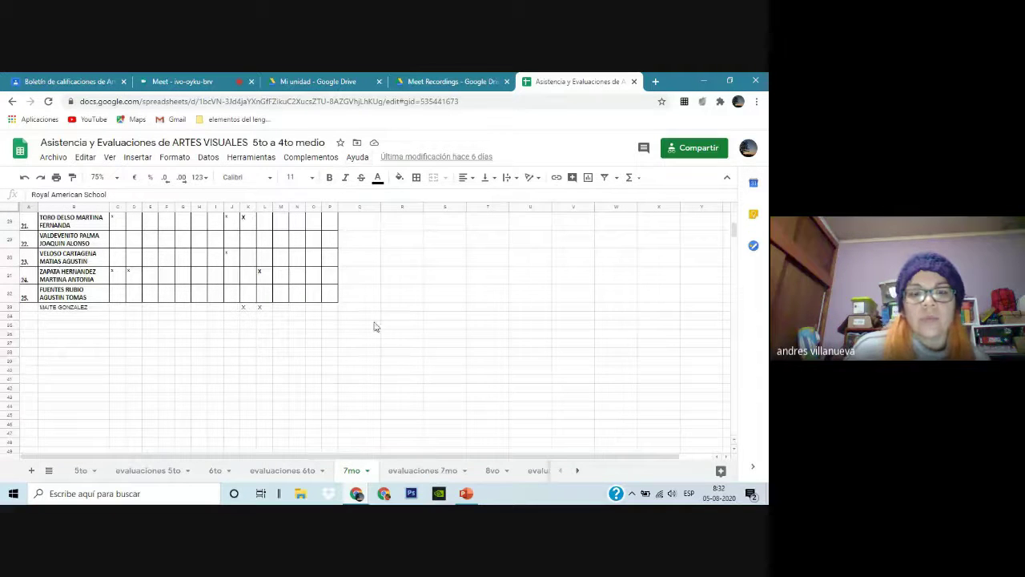
Review the 7mo attendance marks from the final student rows back up to the date headers.
scroll(319, 360, up, 4)
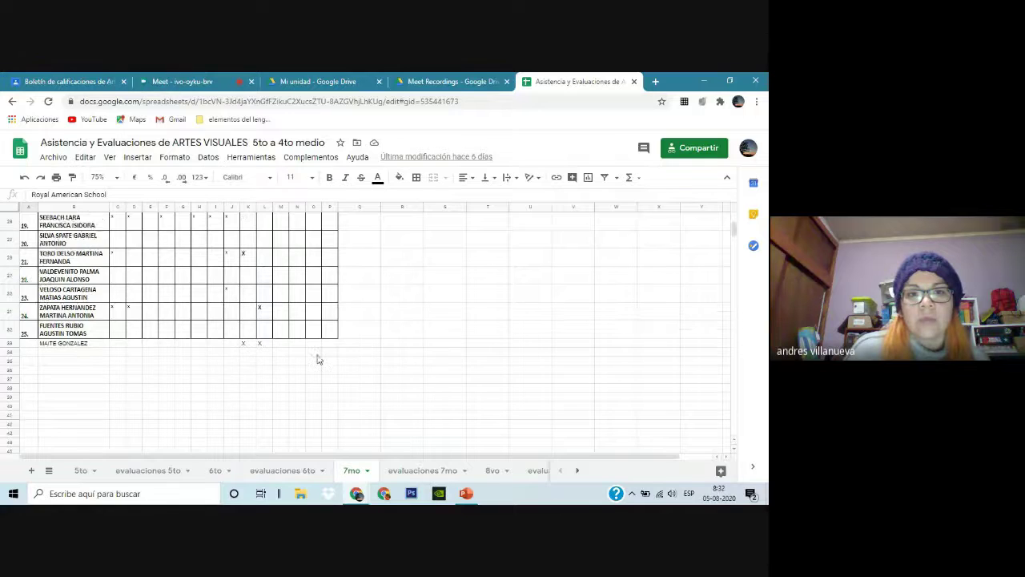
scroll(316, 369, up, 1)
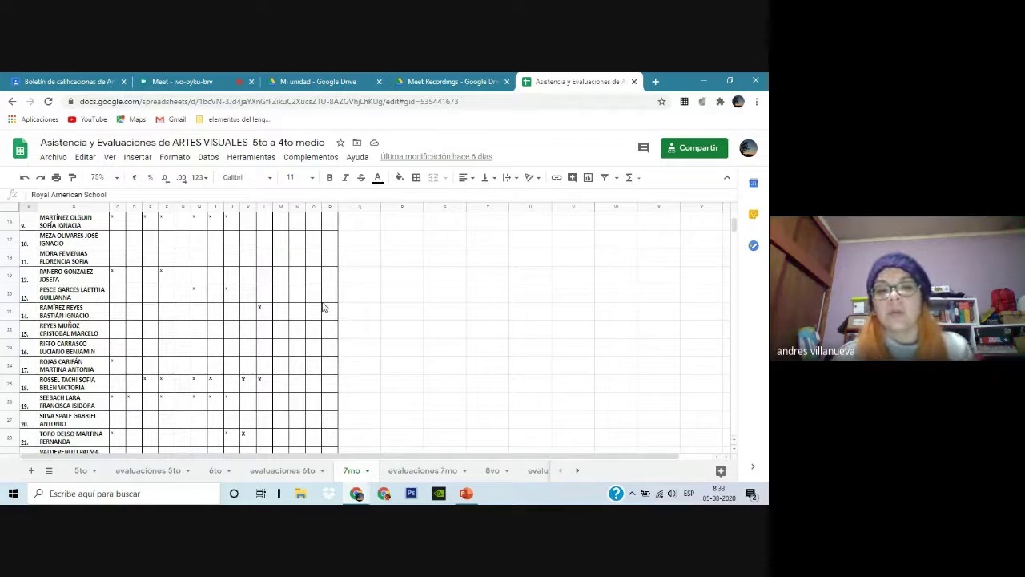
scroll(307, 296, down, 2)
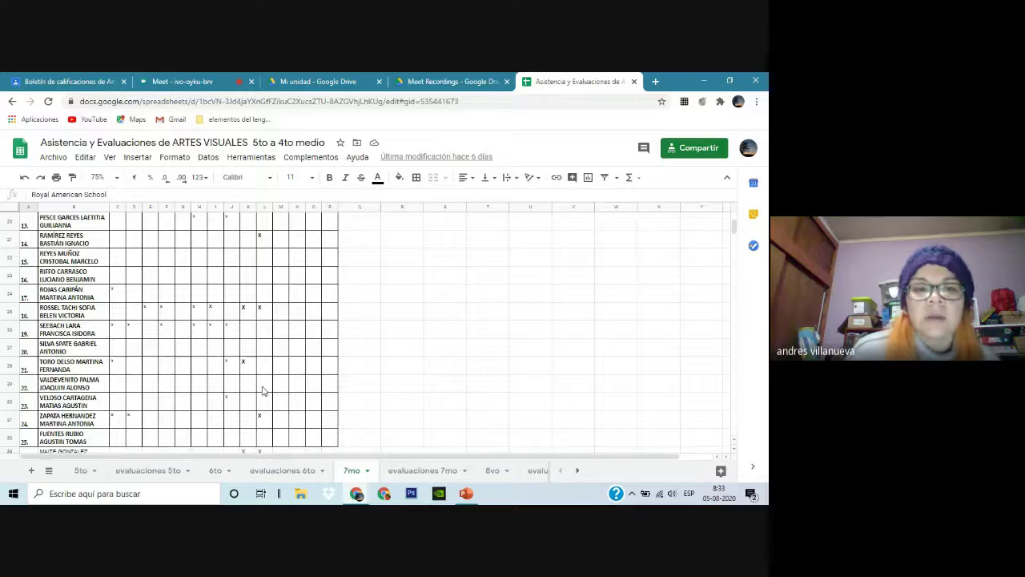
scroll(263, 390, up, 9)
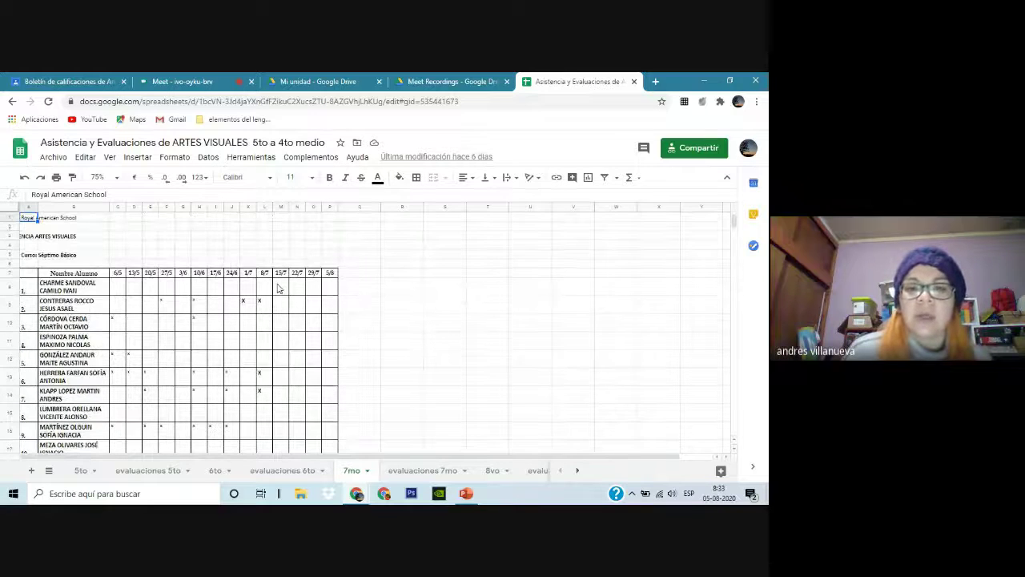
scroll(214, 371, down, 1)
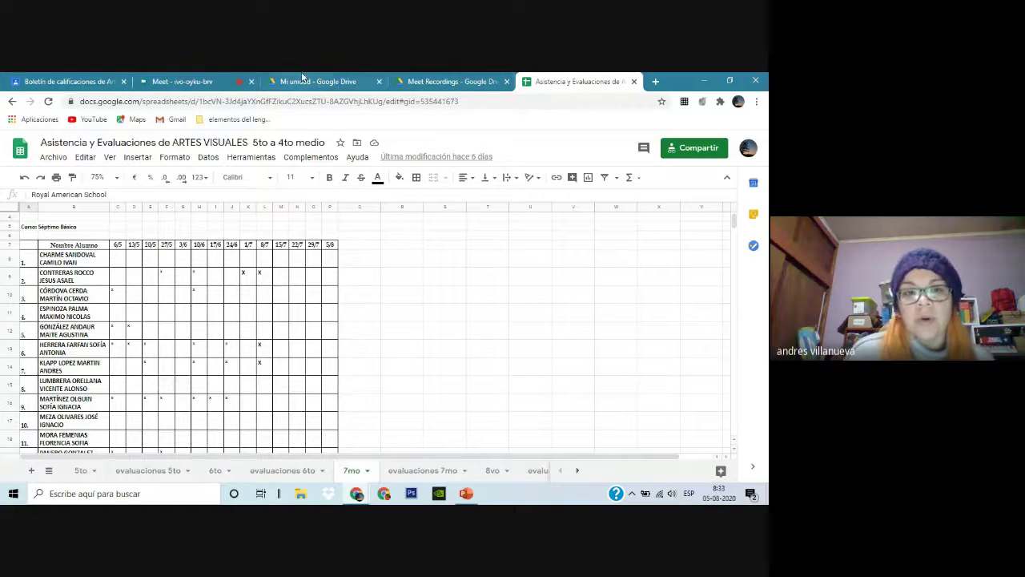
Admit the waiting participant to the arte7mo Google Meet call and go back to the attendance spreadsheet.
click(202, 81)
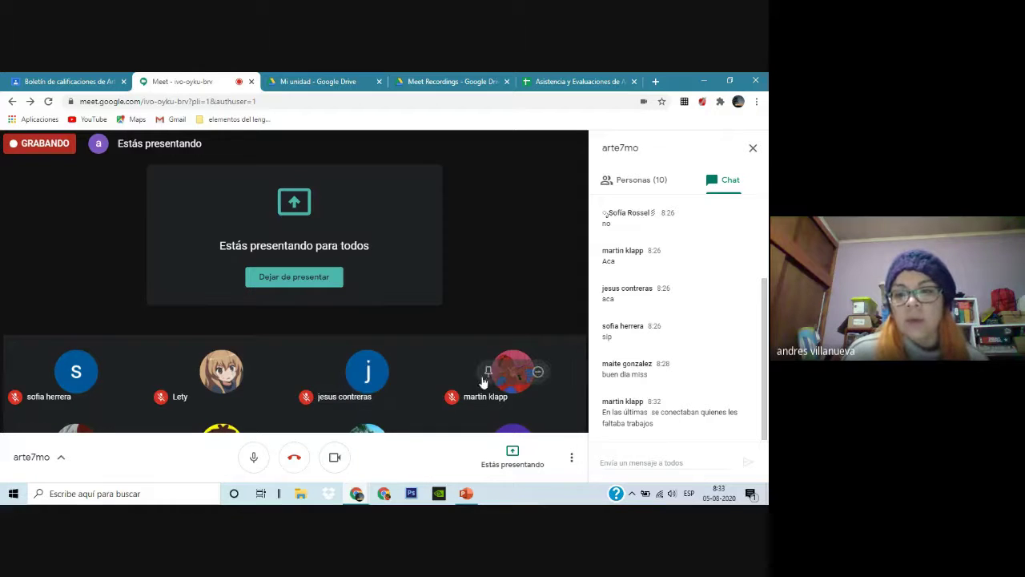
mouse_move(467, 493)
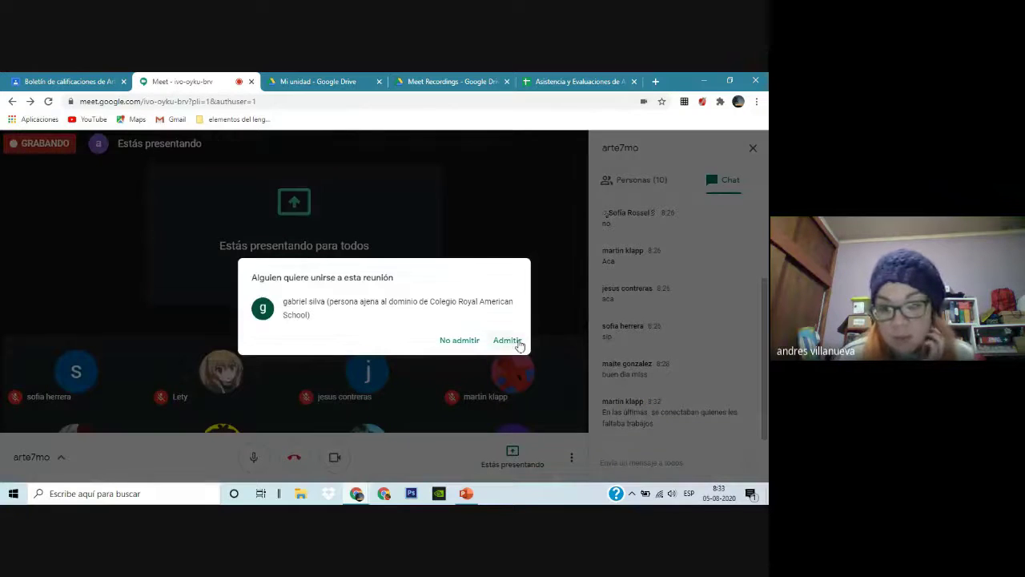
click(517, 341)
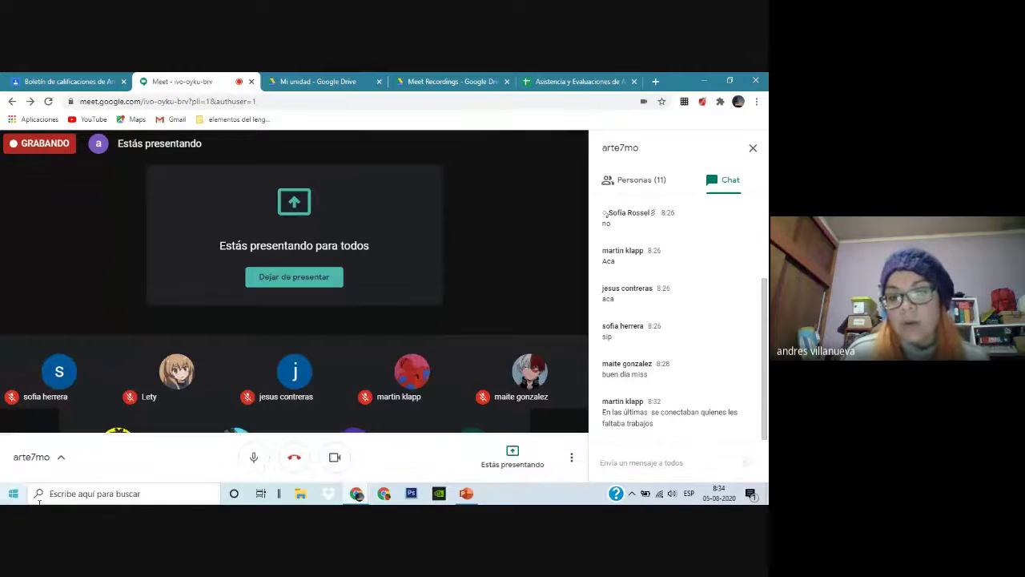
click(570, 83)
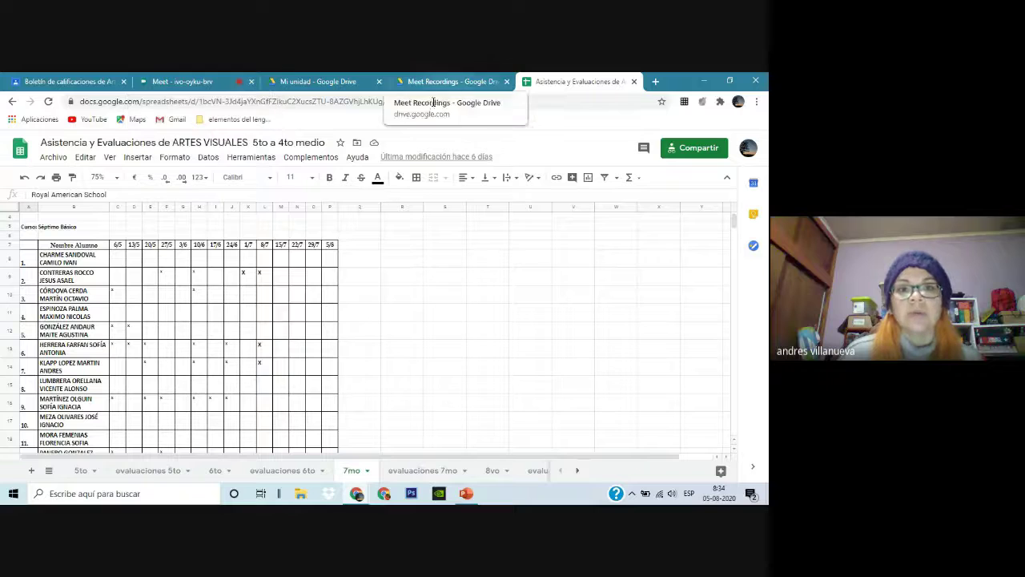
Examine the Séptimo Básico attendance rows down to the extra student listed below number 25.
scroll(369, 353, down, 3)
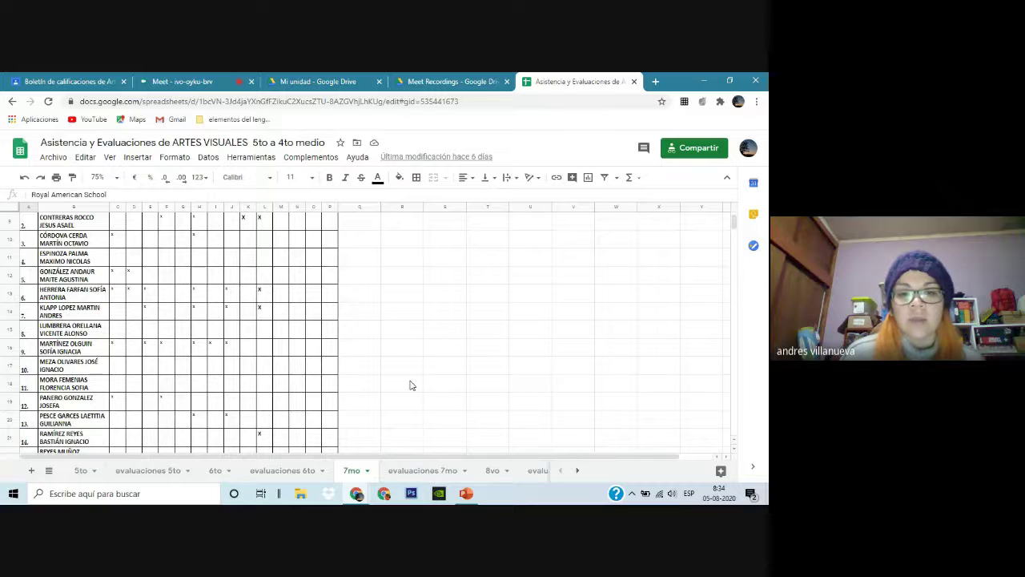
scroll(411, 386, down, 3)
scroll(343, 411, down, 1)
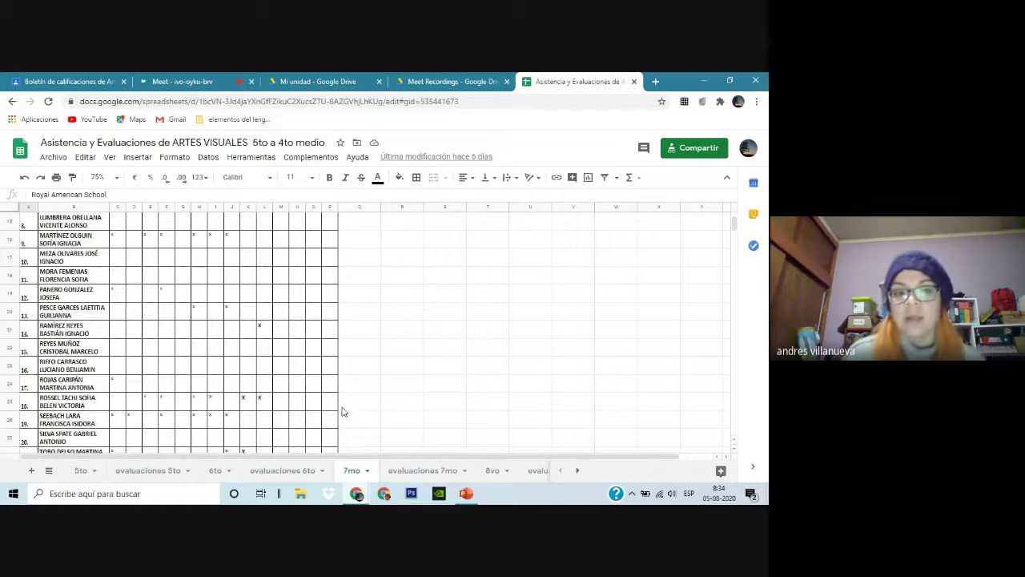
scroll(367, 401, down, 3)
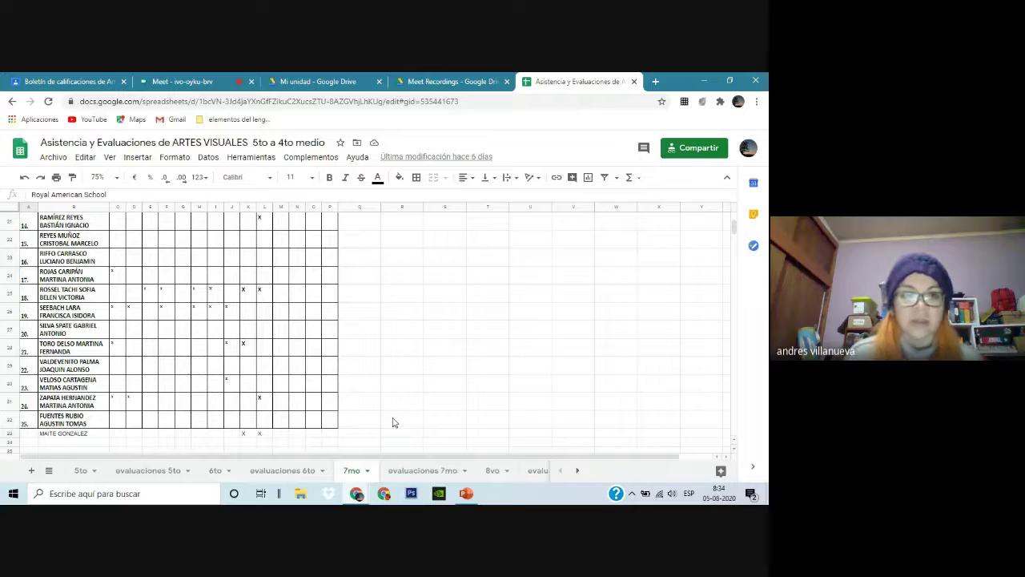
Check the Evaluación 1er Semestre slide in the BIENVENIDOS PowerPoint presentation and return to the Google Meet call.
click(184, 83)
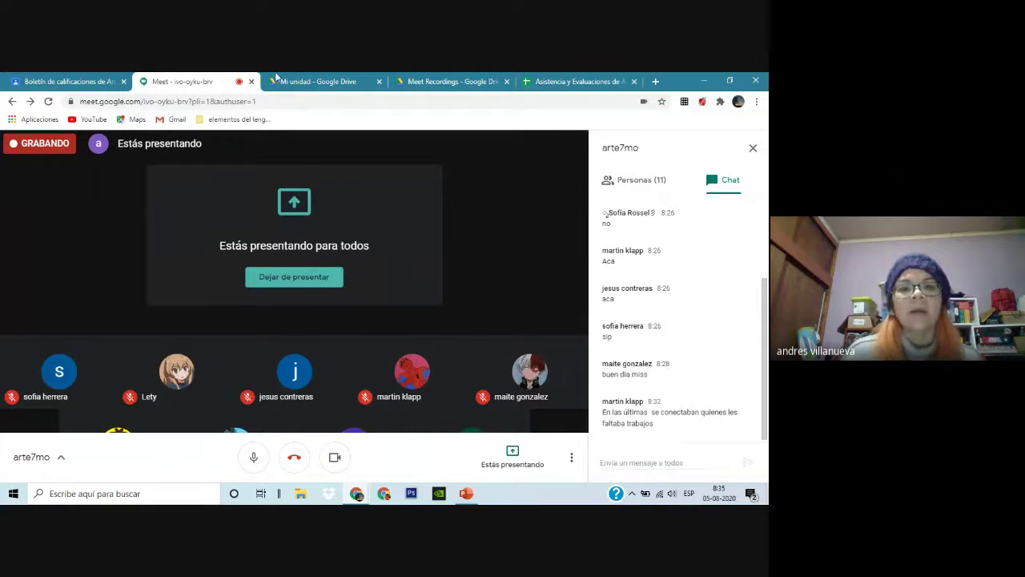
click(467, 494)
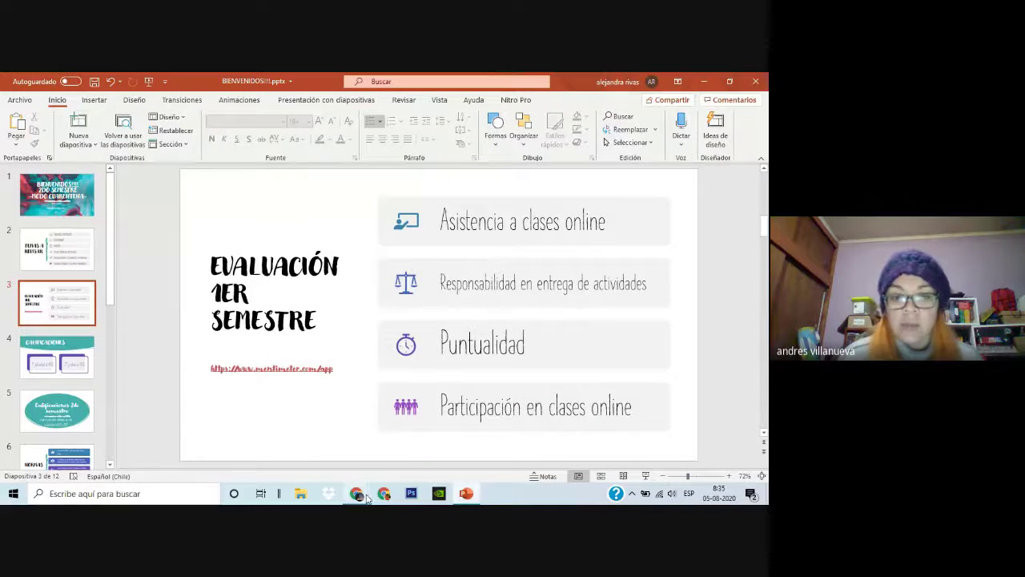
mouse_move(357, 496)
click(295, 440)
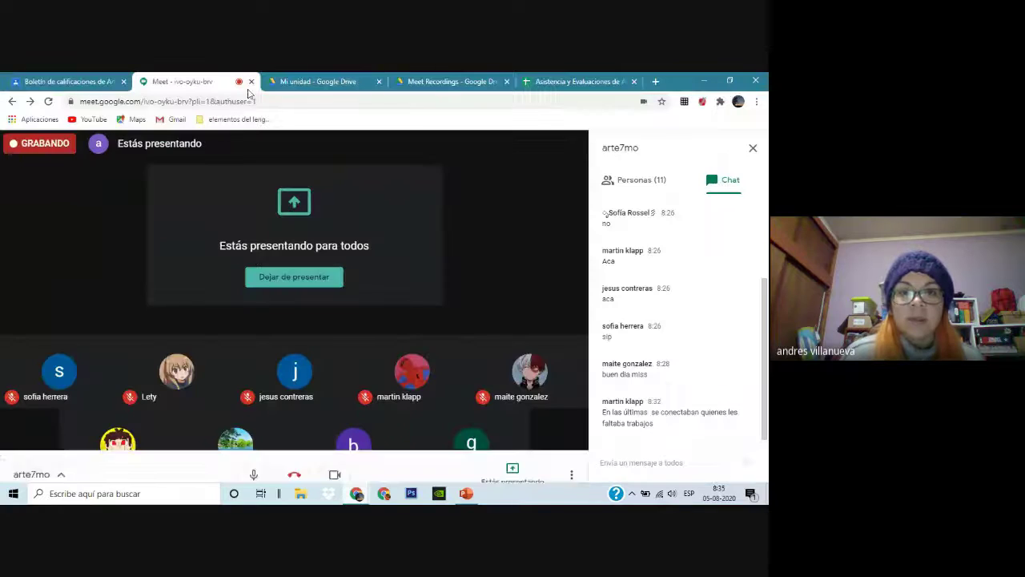
Switch to the Arte 7° Básico gradebook in Google Classroom and zoom the page out to 67% to fit all assignment columns.
click(44, 81)
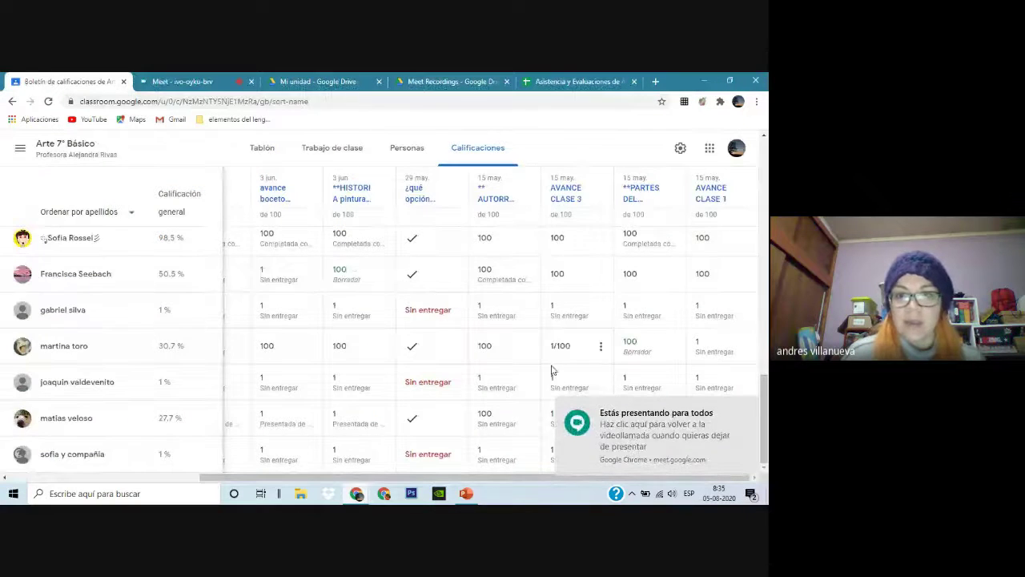
click(749, 409)
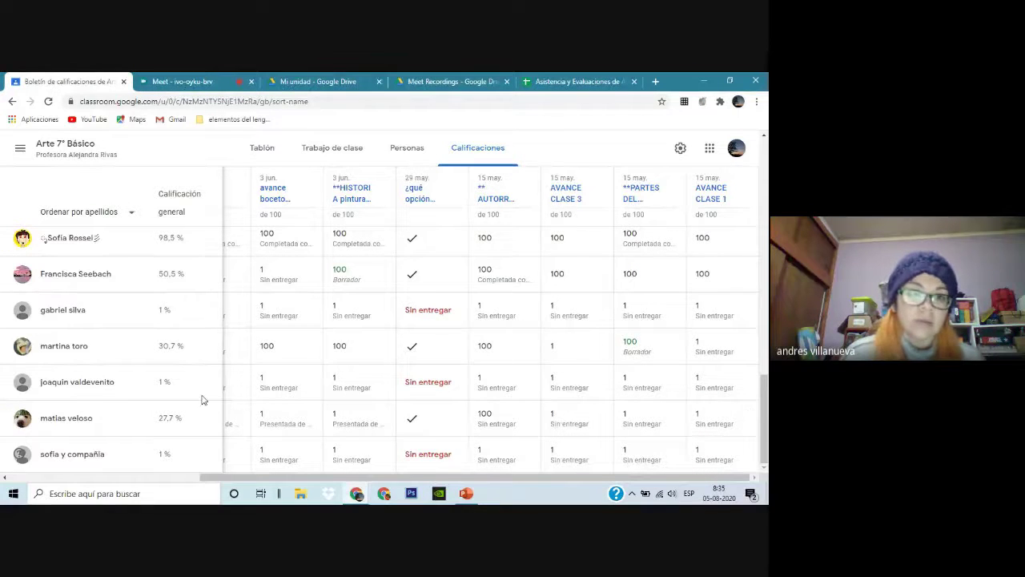
scroll(201, 396, up, 1)
scroll(199, 394, up, 10)
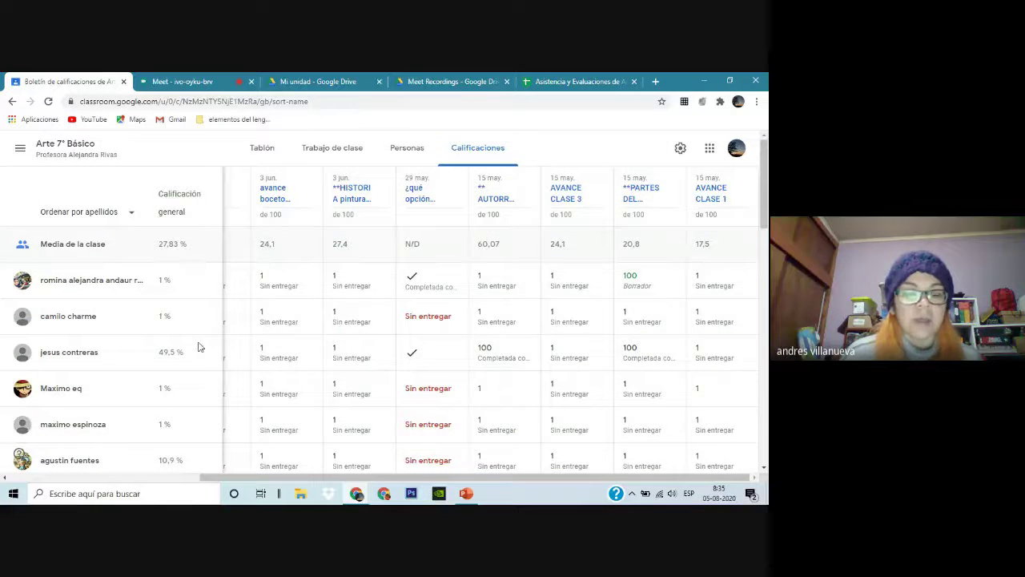
scroll(205, 349, down, 1)
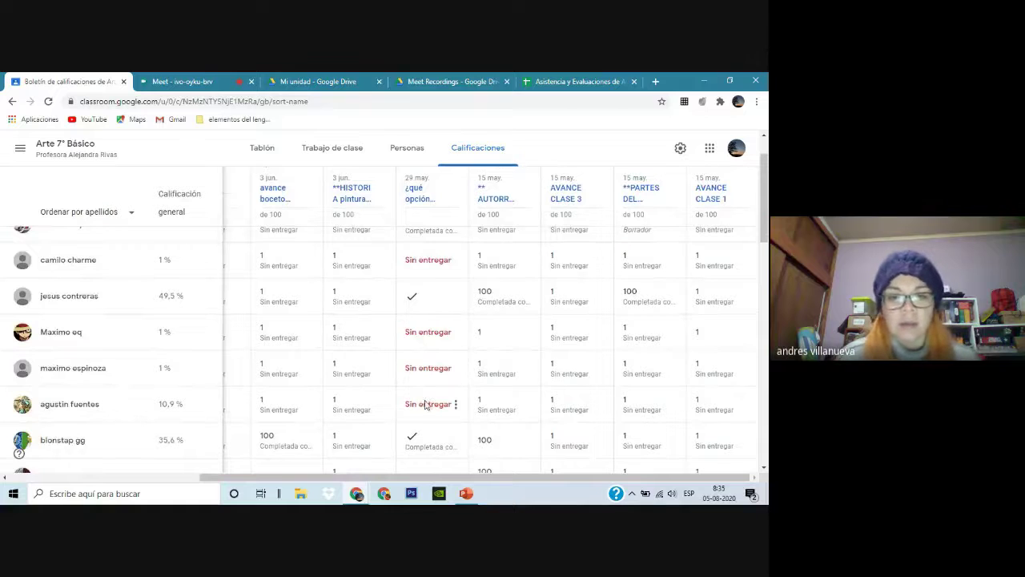
scroll(424, 406, down, 1)
ctrl+scroll(424, 405, down, 4)
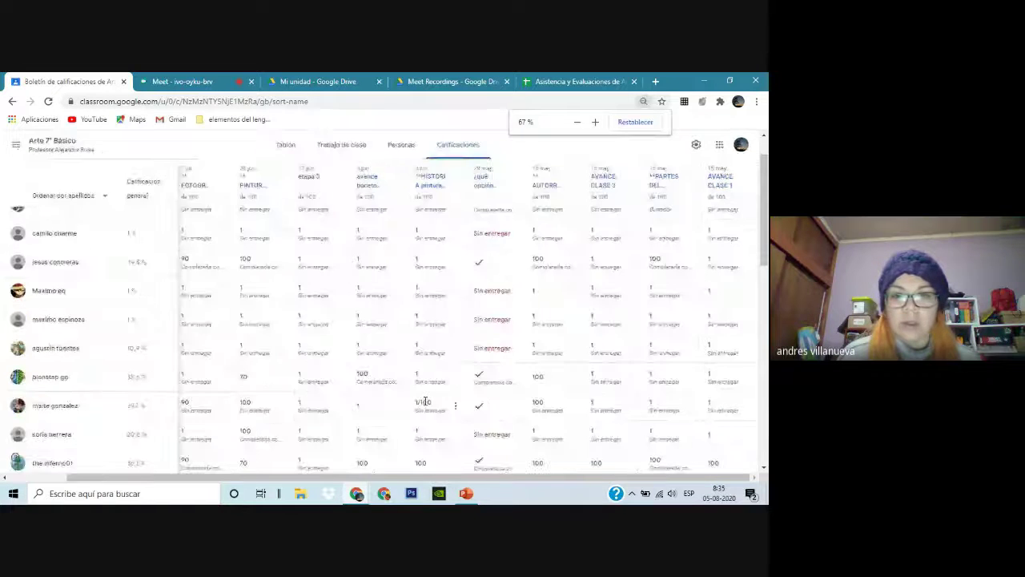
ctrl+scroll(424, 401, down, 1)
ctrl+scroll(424, 400, up, 1)
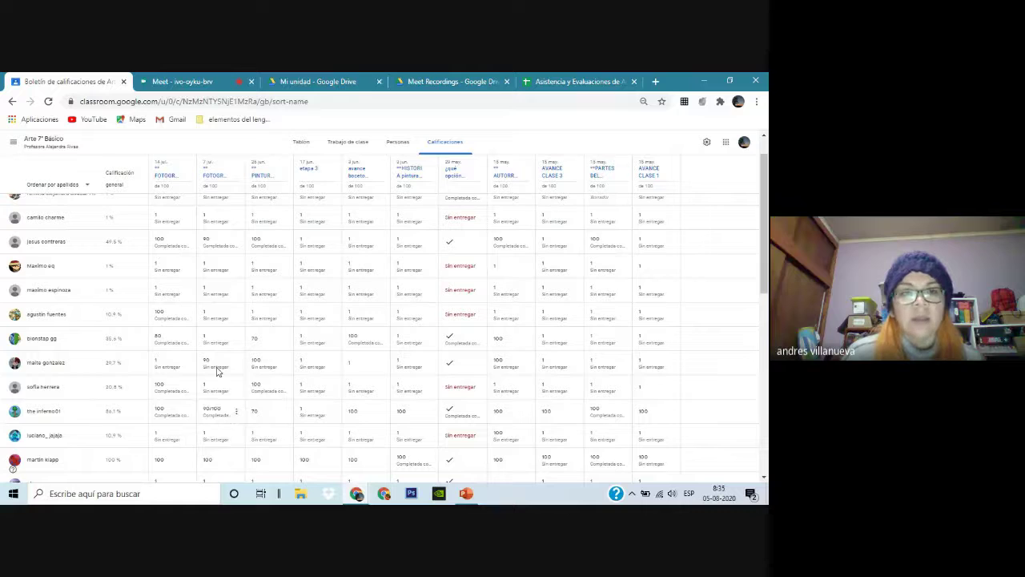
Examine each student's assignment grades and missing submissions down the whole gradebook, returning to the class average row.
scroll(197, 351, down, 3)
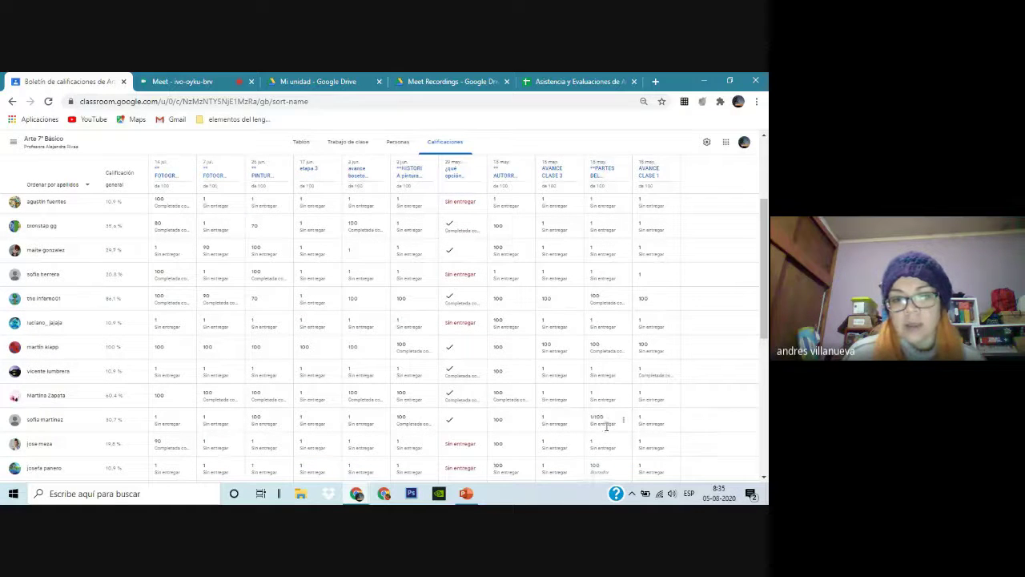
scroll(607, 427, down, 6)
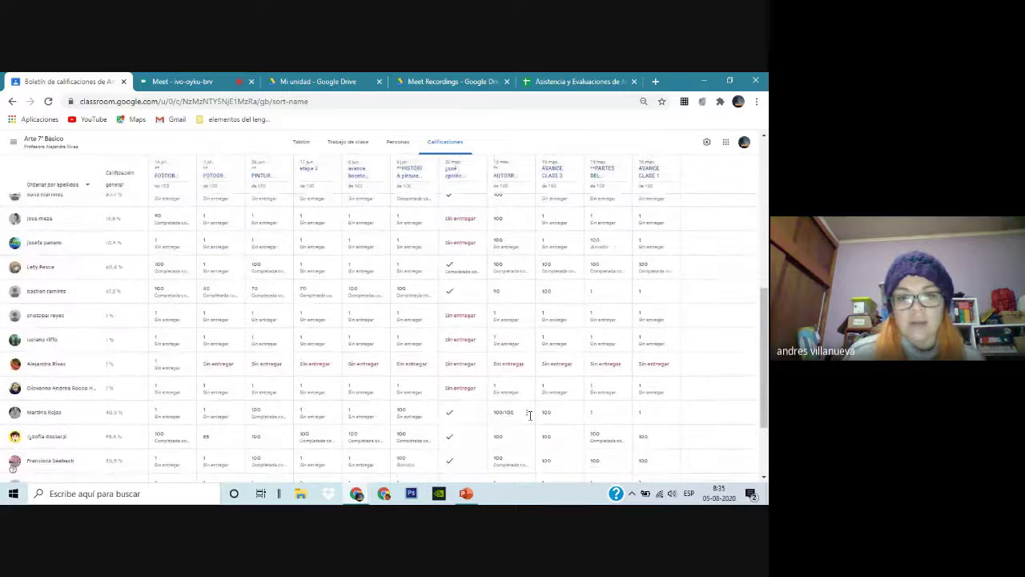
scroll(532, 415, down, 2)
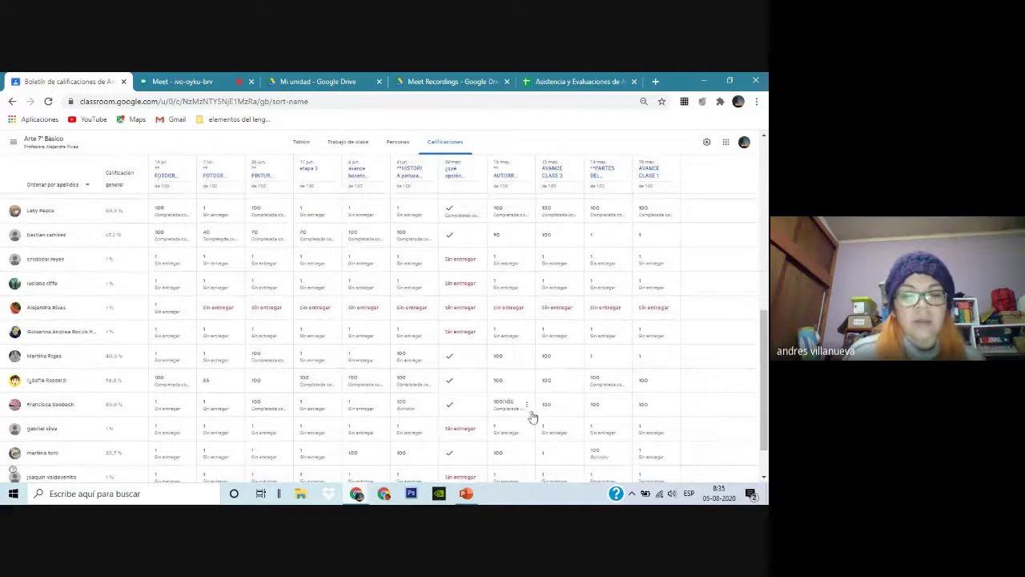
scroll(537, 393, down, 2)
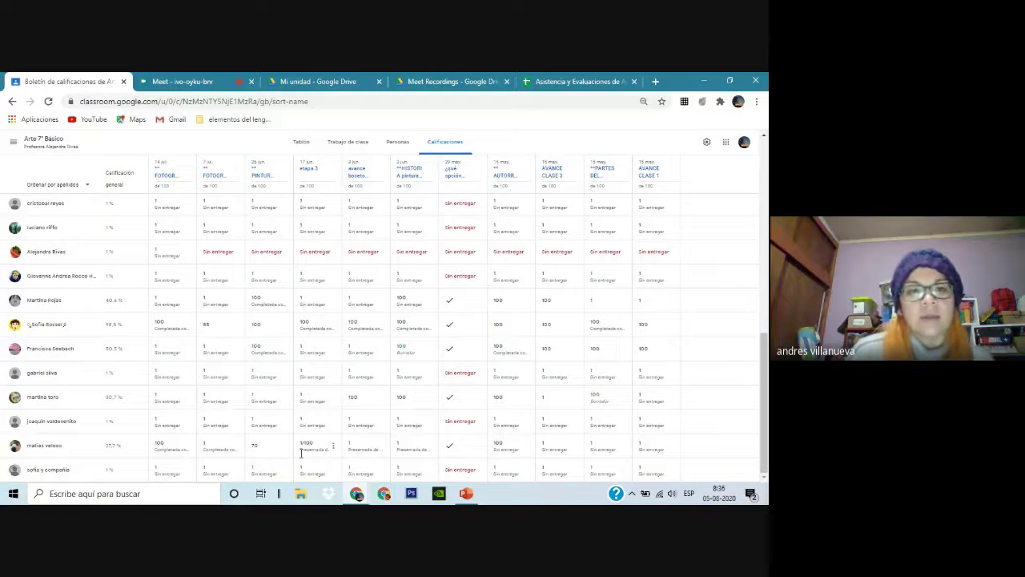
scroll(299, 449, up, 1)
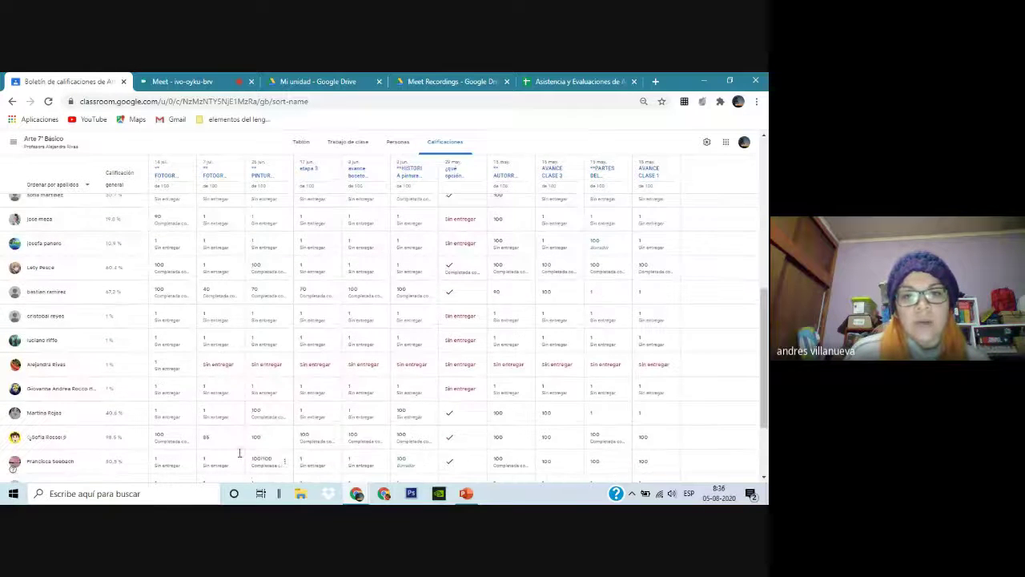
scroll(304, 447, up, 3)
scroll(308, 445, up, 2)
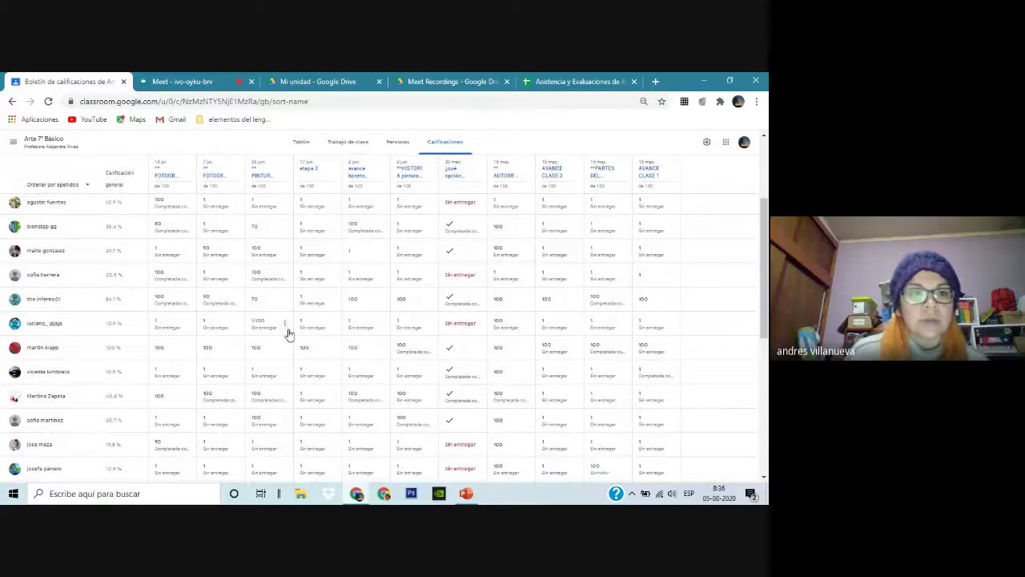
scroll(288, 334, up, 3)
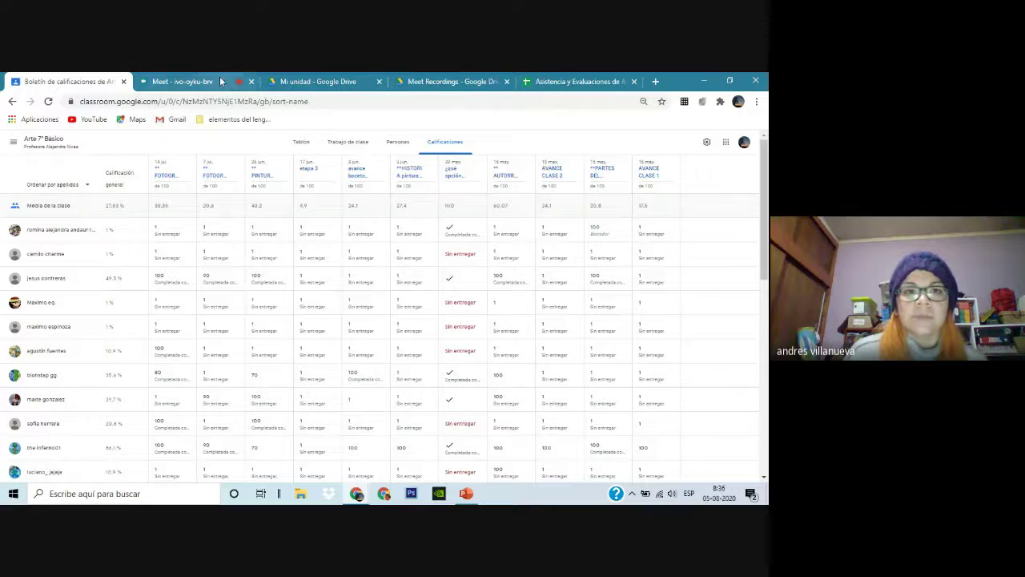
Admit the waiting student to the Google Meet call and return to the Classroom gradebook.
click(189, 81)
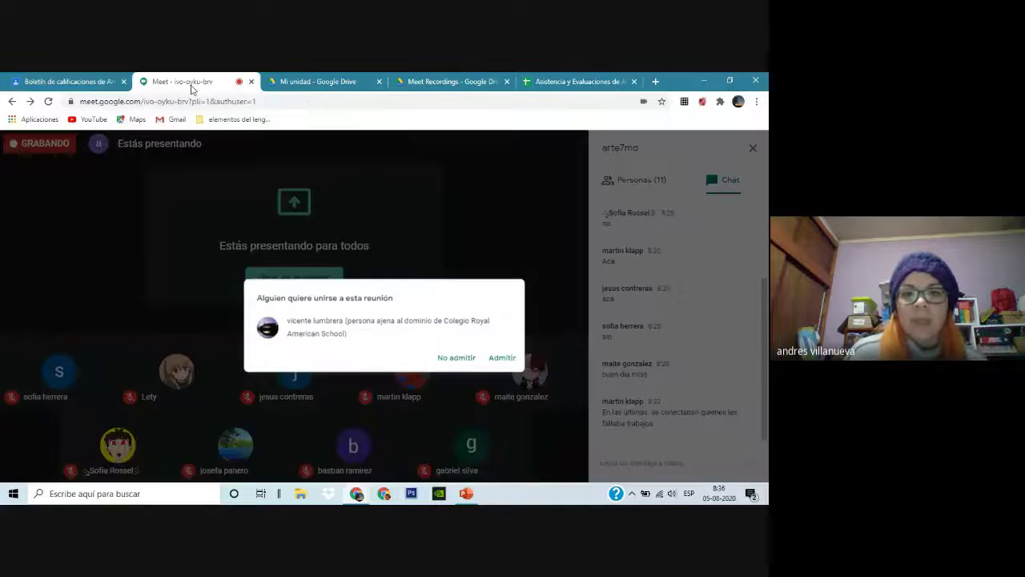
click(507, 340)
click(54, 83)
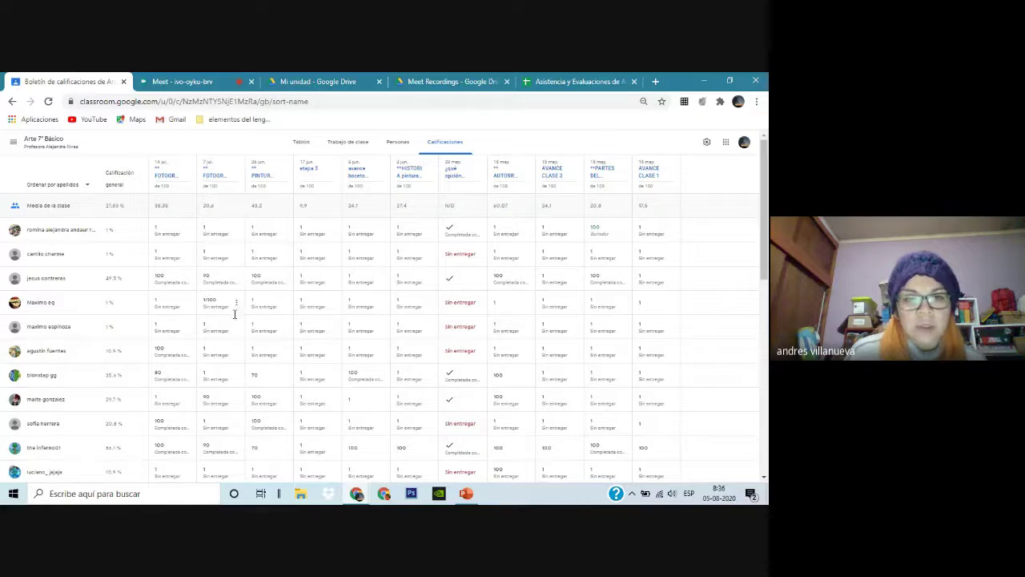
Review the Arte 7° Básico gradebook again from the class average row down to the last student.
scroll(240, 428, down, 1)
scroll(241, 430, down, 3)
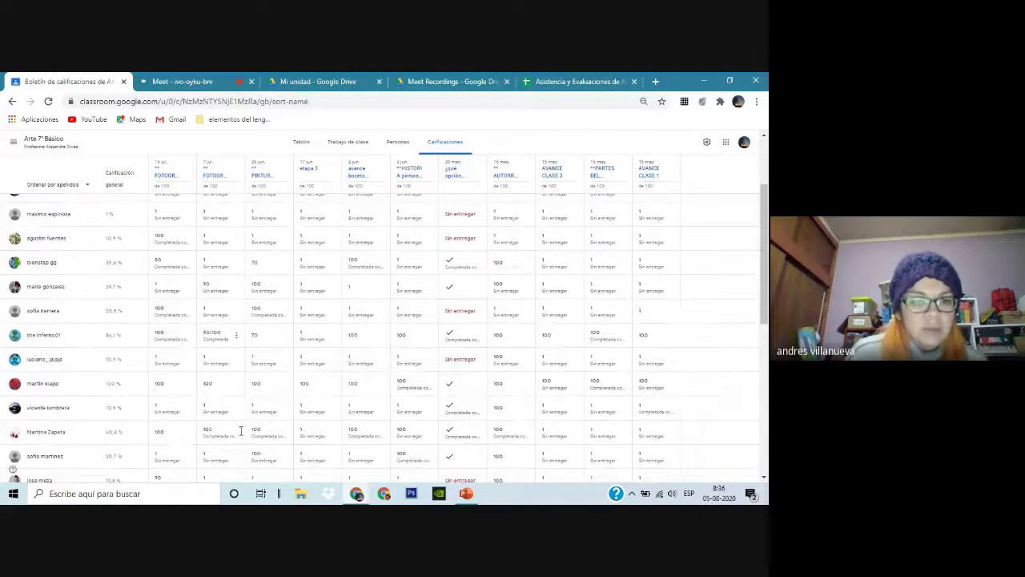
scroll(207, 474, down, 6)
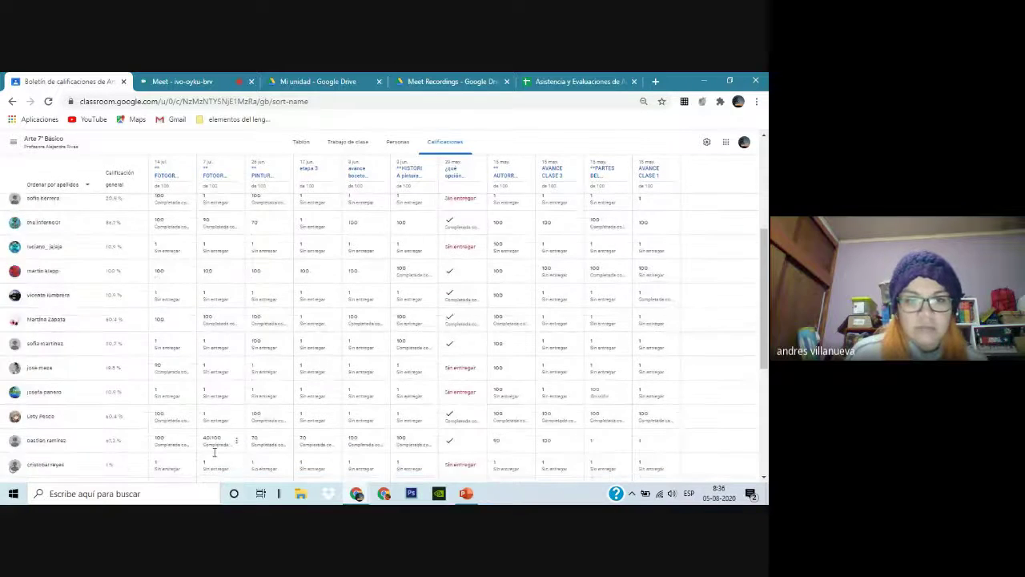
scroll(215, 469, down, 4)
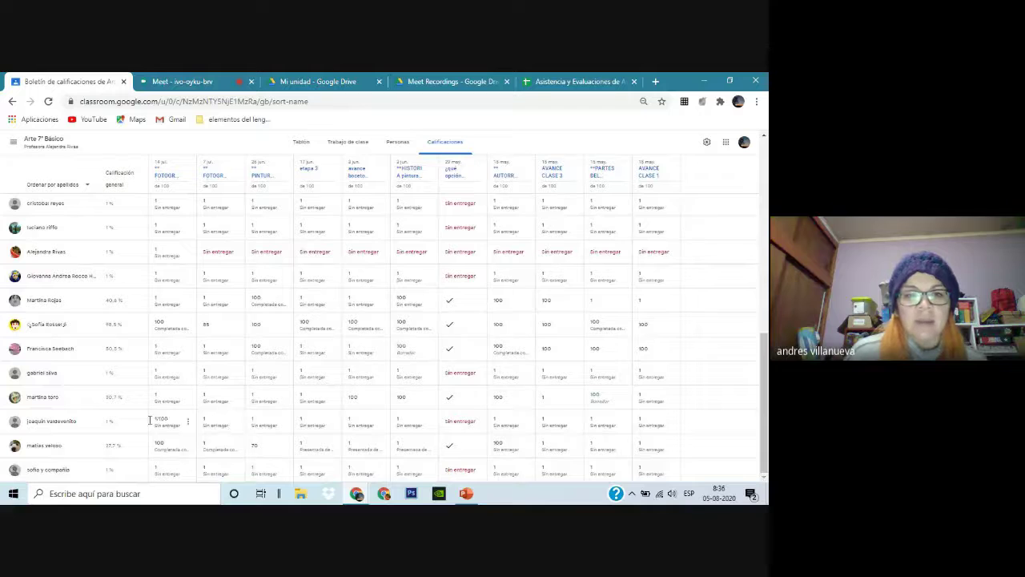
Switch to the arte7mo Google Meet call and admit the next student asking to join.
click(176, 83)
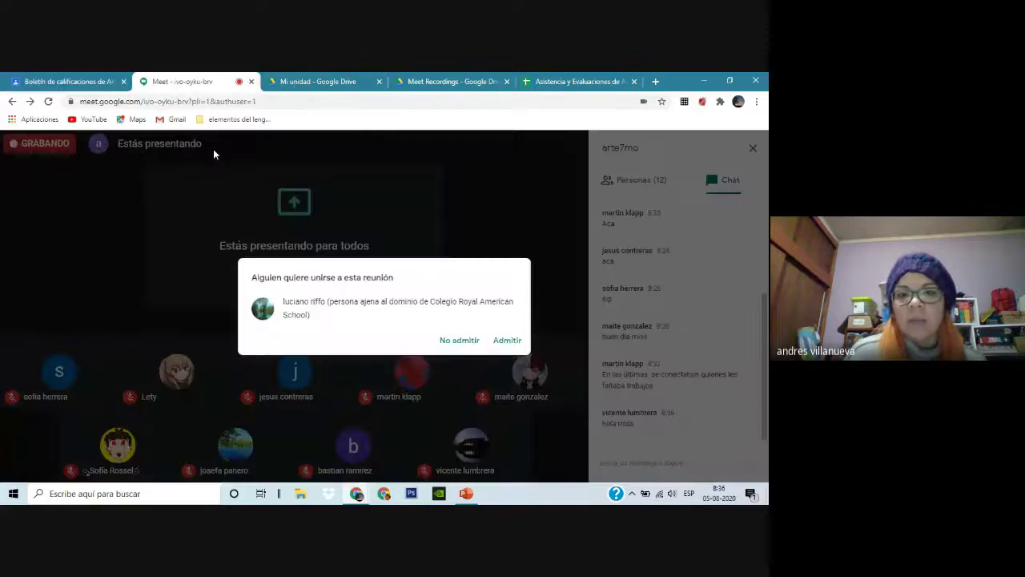
click(507, 340)
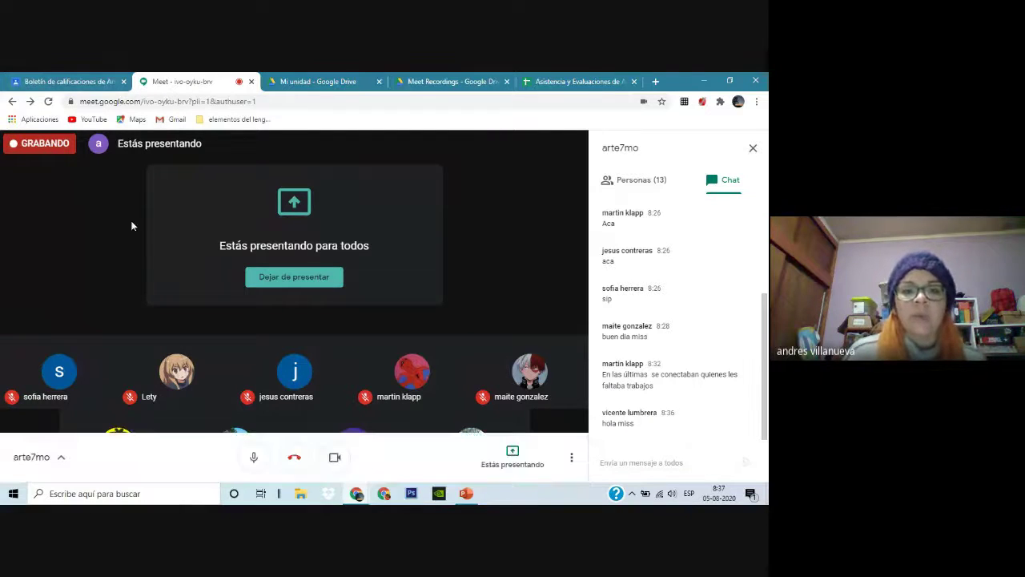
Return to the Arte 7° Básico gradebook in Google Classroom and review it back up to the class average row.
click(89, 80)
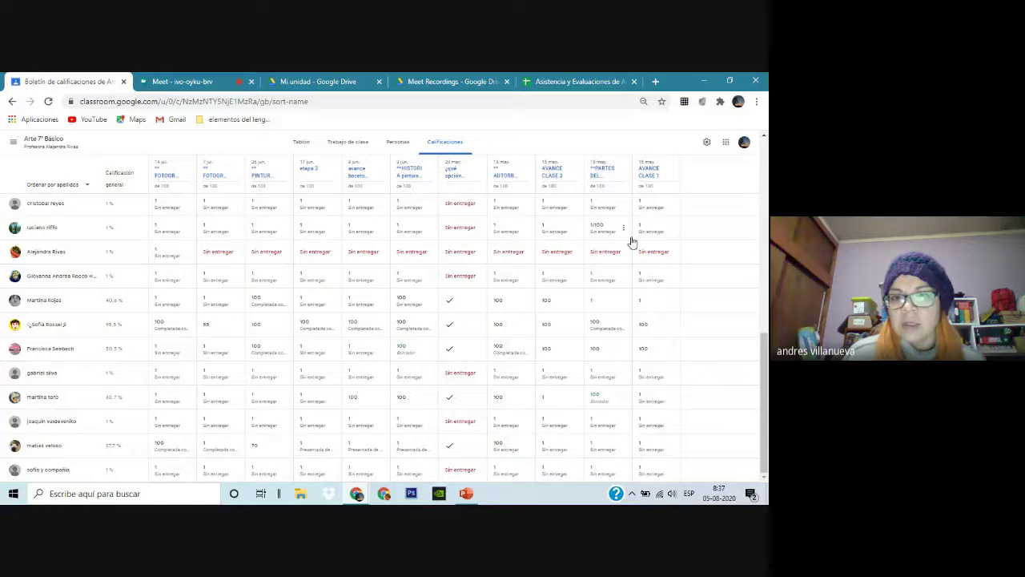
scroll(630, 238, up, 5)
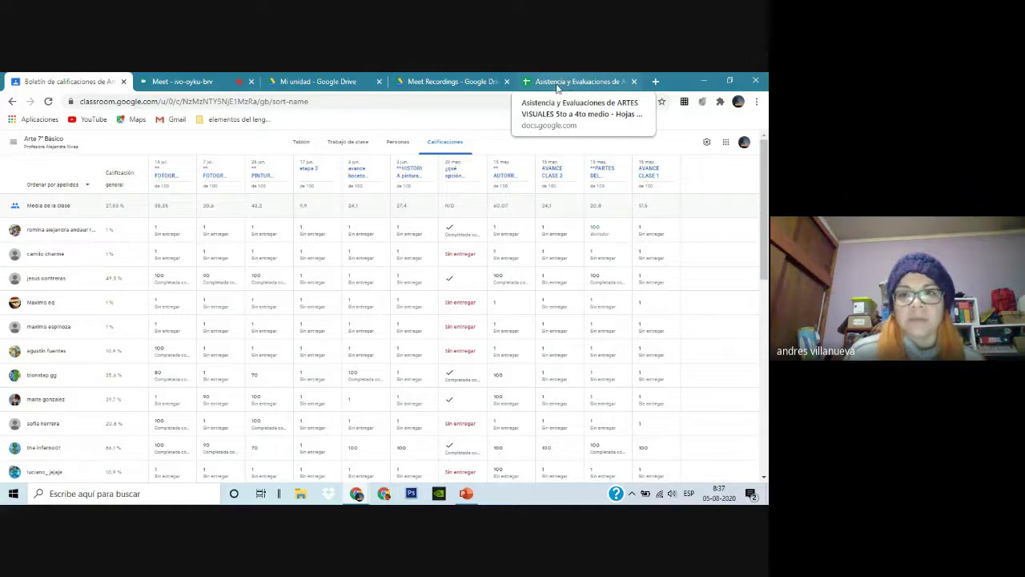
Check the arte7mo Google Meet call, then switch to the BIENVENIDOS!!!.pptx presentation in PowerPoint.
click(182, 83)
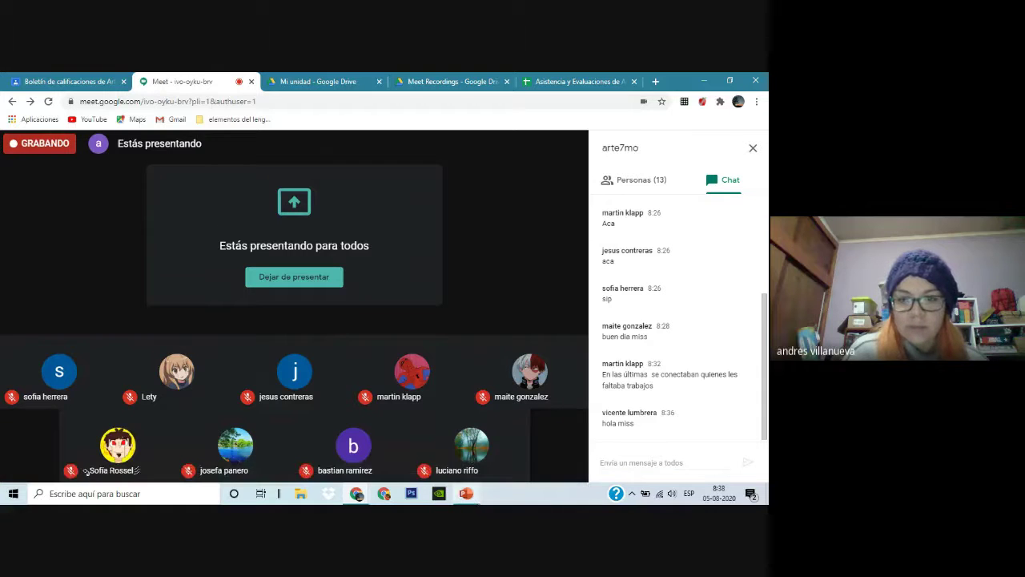
mouse_move(470, 497)
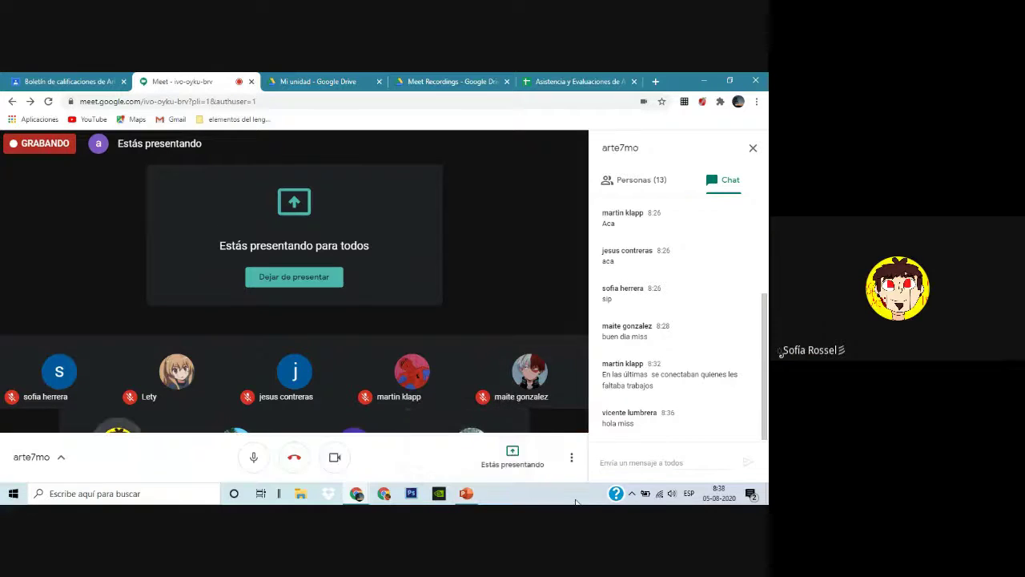
click(473, 495)
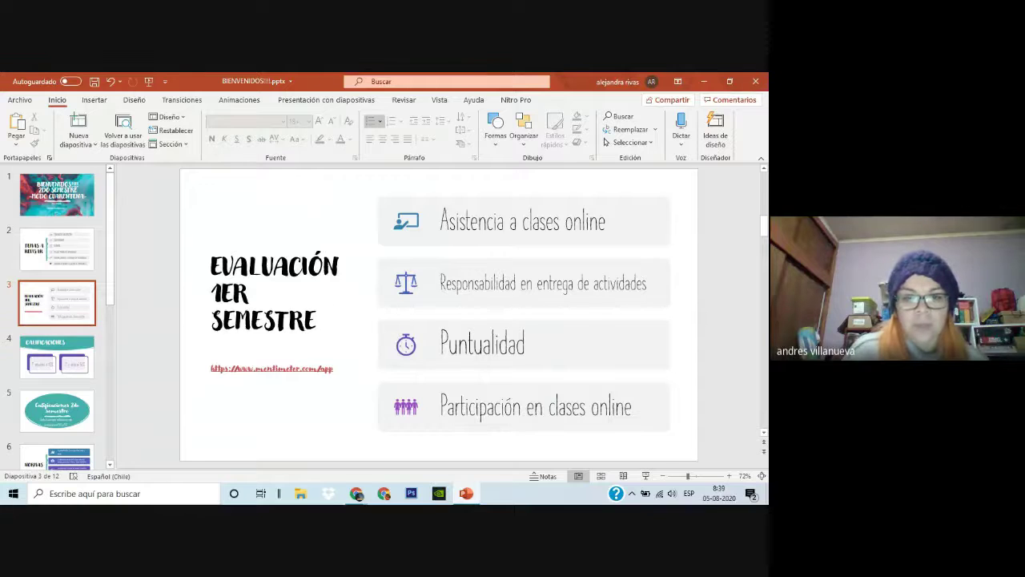
Switch back to the arte7mo Google Meet call and admit the student from outside the school domain.
mouse_move(362, 491)
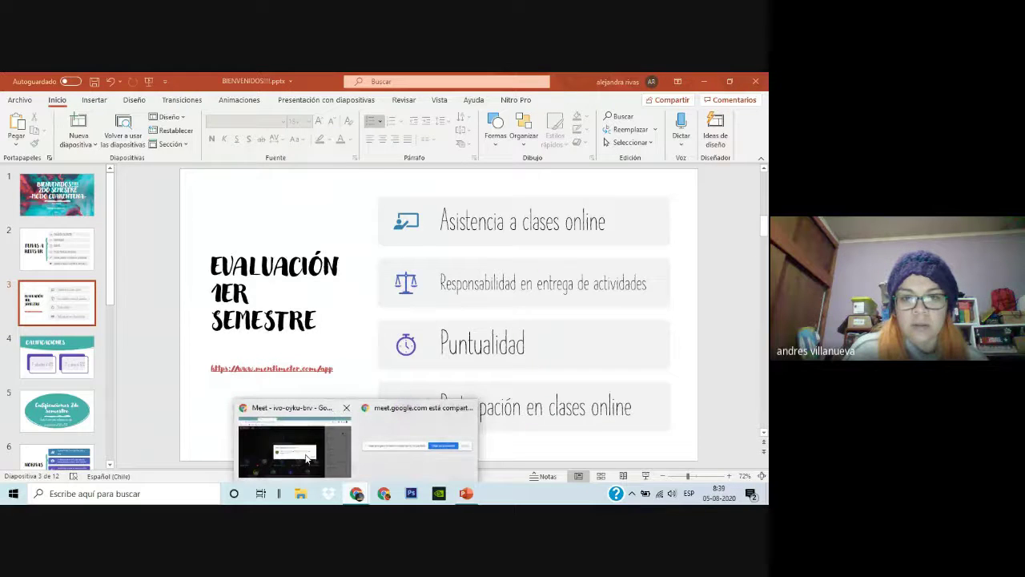
click(307, 459)
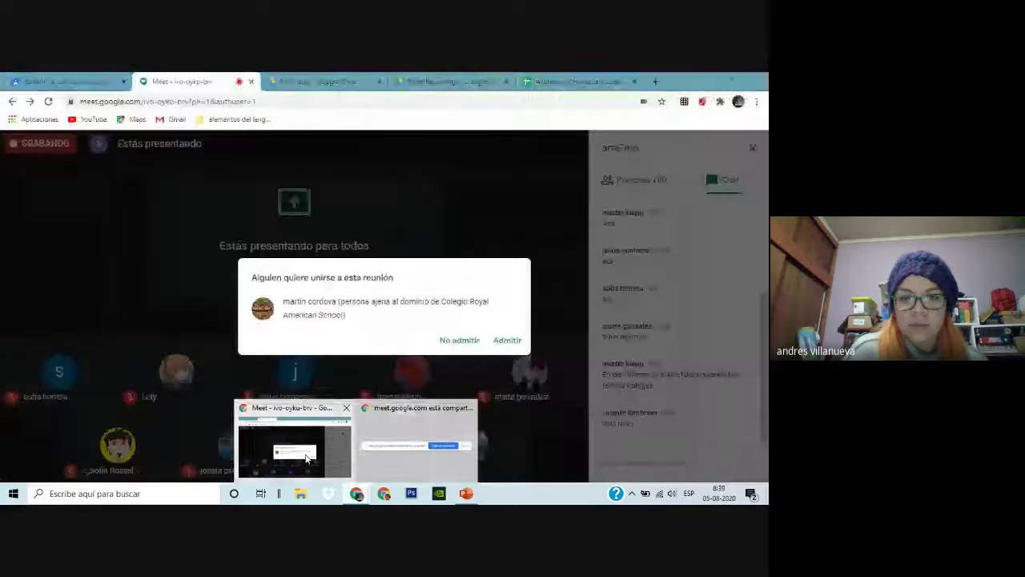
click(511, 343)
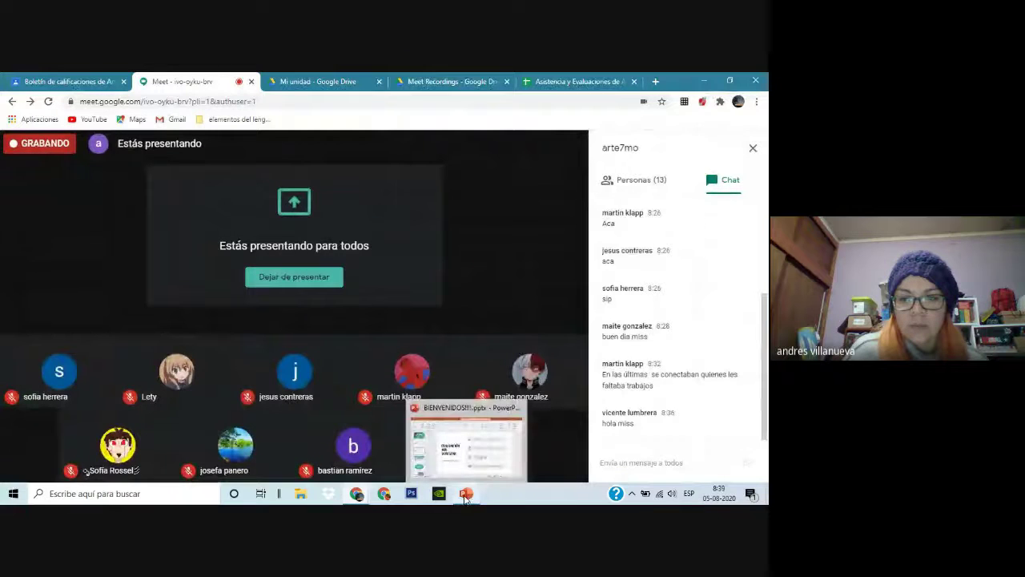